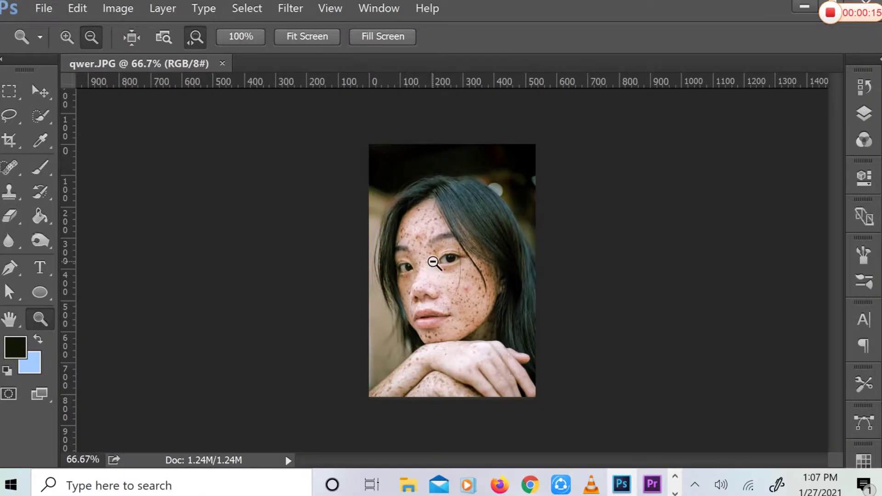
Step: Zoom in on the freckled face and bring up the healing tool group
{"action": "mouse_move", "coordinate": [427, 260]}
{"action": "left_mouse_down"}
{"action": "mouse_move", "coordinate": [563, 316]}
{"action": "mouse_move", "coordinate": [491, 275]}
{"action": "mouse_move", "coordinate": [555, 291]}
{"action": "left_mouse_up"}
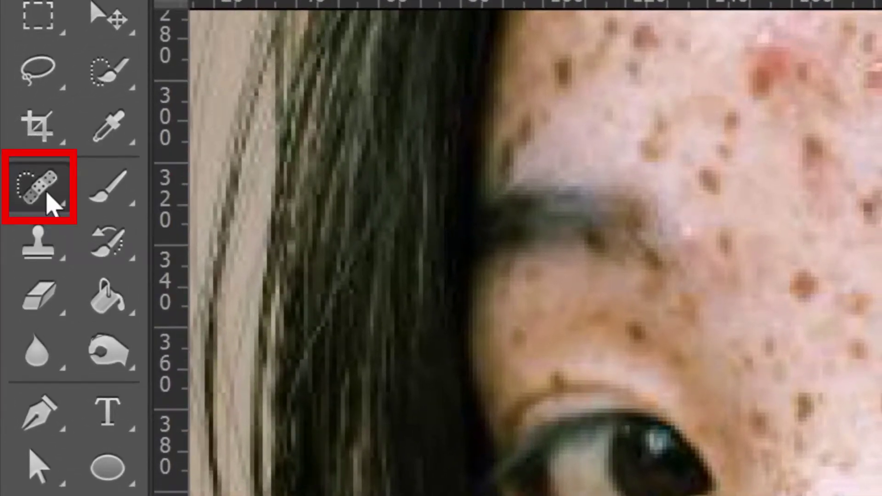
{"action": "right_click", "coordinate": [47, 194]}
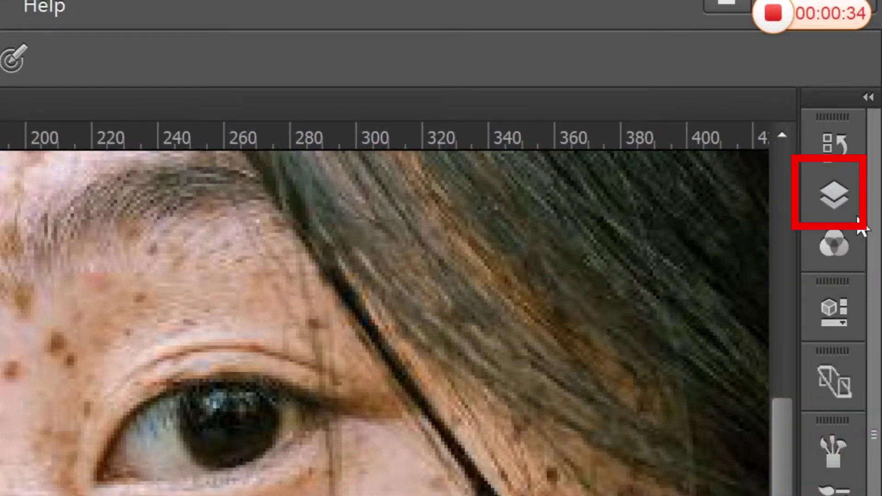
Step: Duplicate the Background layer into Layer 1 with Ctrl+J
{"action": "left_click", "coordinate": [854, 216]}
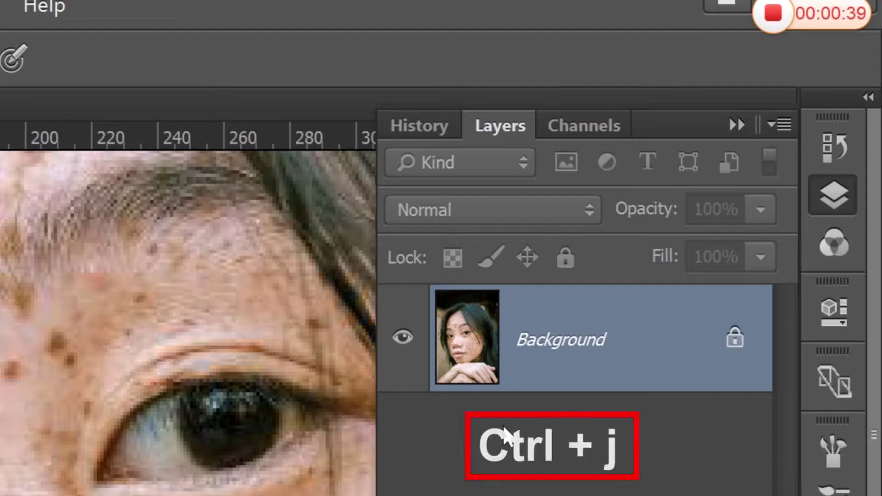
{"action": "key", "text": "ctrl+j"}
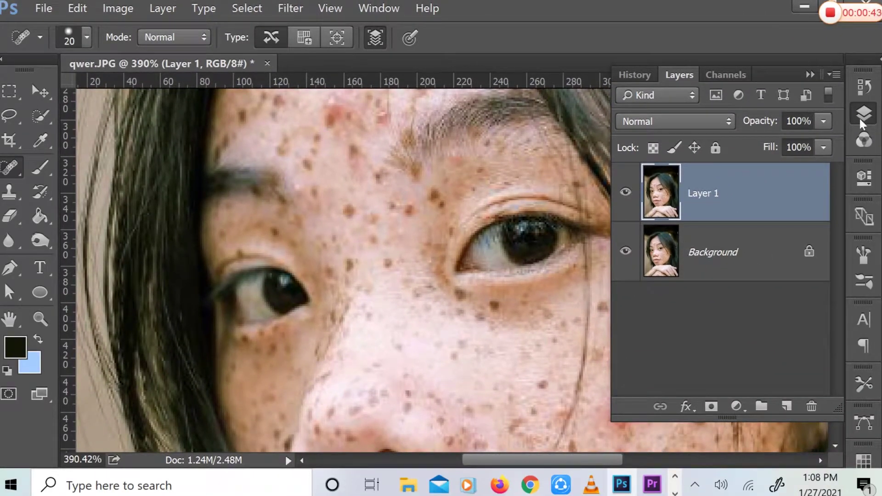
{"action": "left_click", "coordinate": [861, 121]}
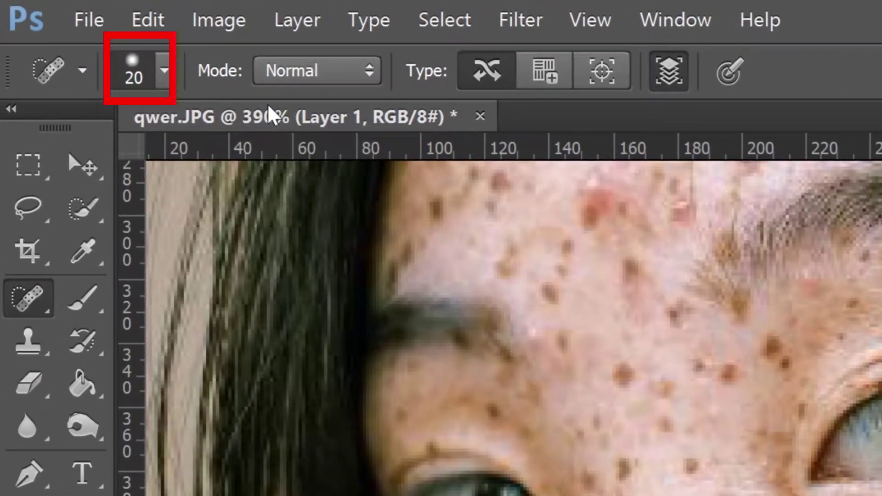
Step: Heal the forehead freckles and red spot with a size-20 Spot Healing Brush
{"action": "left_click", "coordinate": [132, 75]}
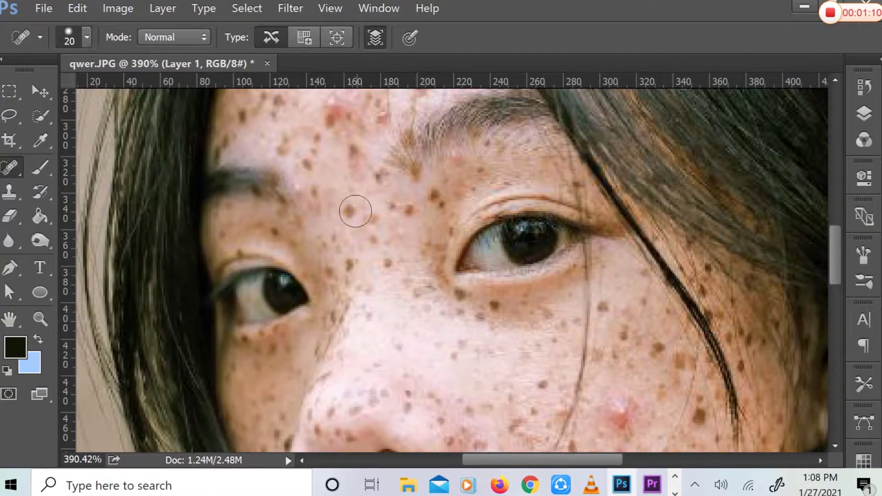
{"action": "left_click", "coordinate": [349, 213]}
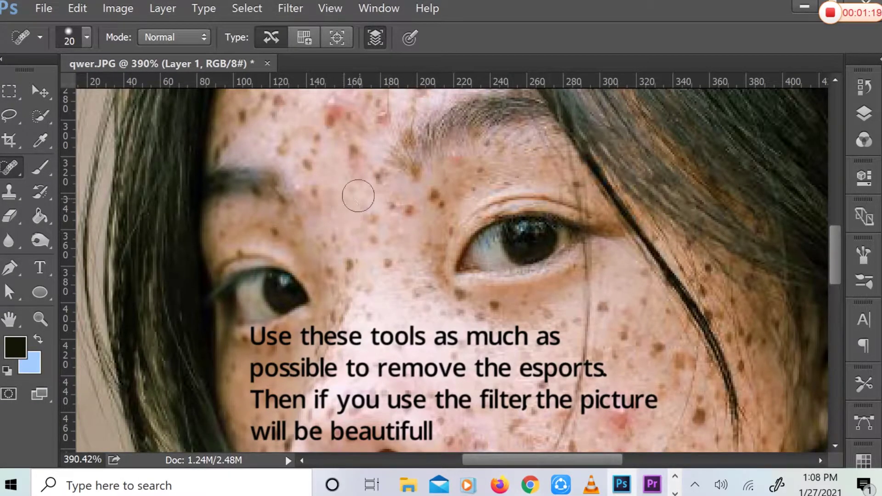
{"action": "left_click", "coordinate": [367, 218]}
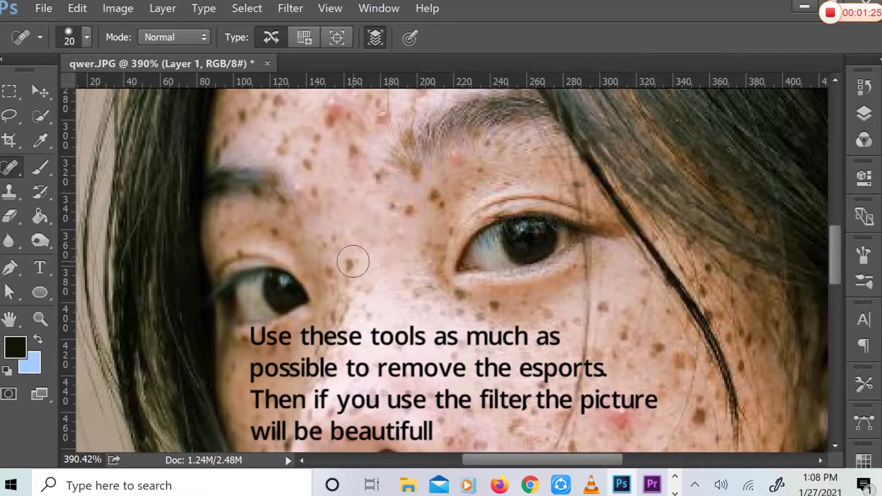
{"action": "left_click", "coordinate": [355, 154]}
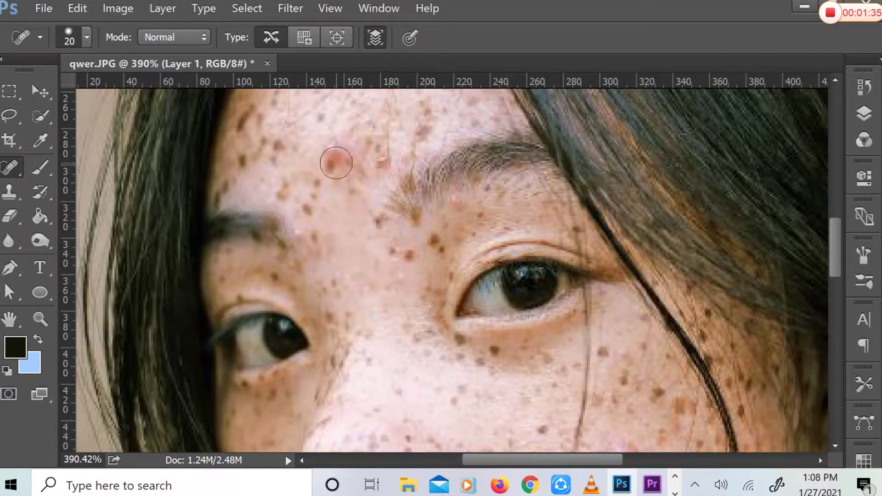
{"action": "left_click", "coordinate": [338, 156]}
{"action": "key", "text": "bracketright"}
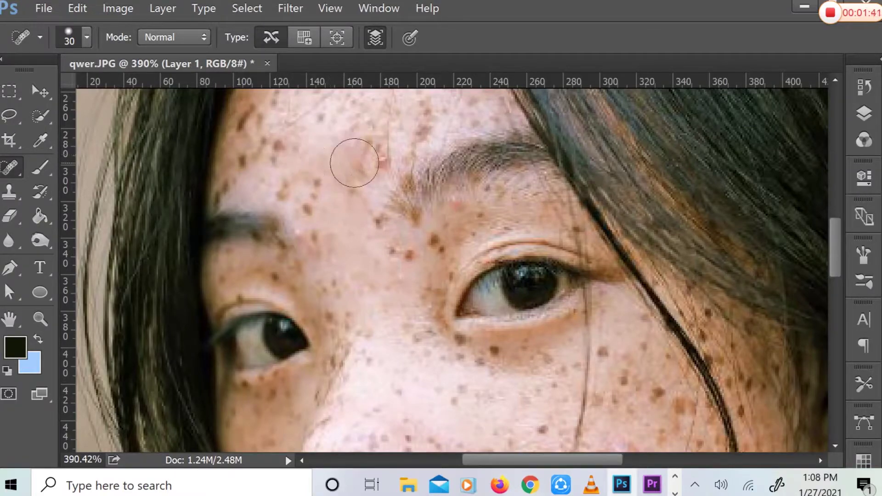
{"action": "key", "text": "bracketleft"}
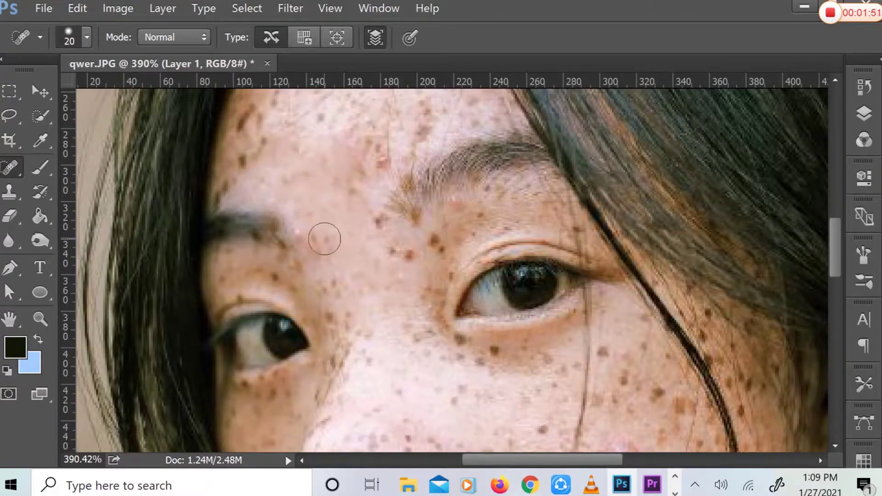
Step: Heal freckles beside the brow, above the left eye and higher on the forehead
{"action": "left_click", "coordinate": [414, 252]}
{"action": "left_click", "coordinate": [337, 317]}
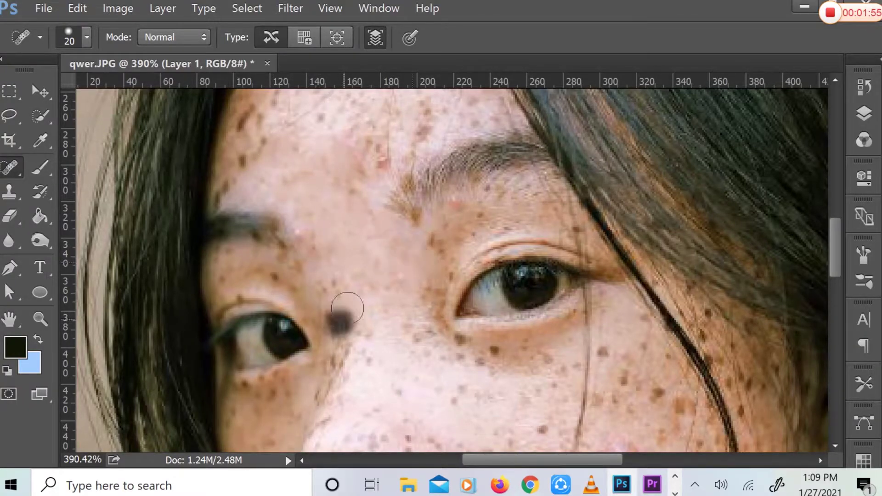
{"action": "scroll", "coordinate": [380, 240], "scroll_direction": "up", "scroll_amount": 5}
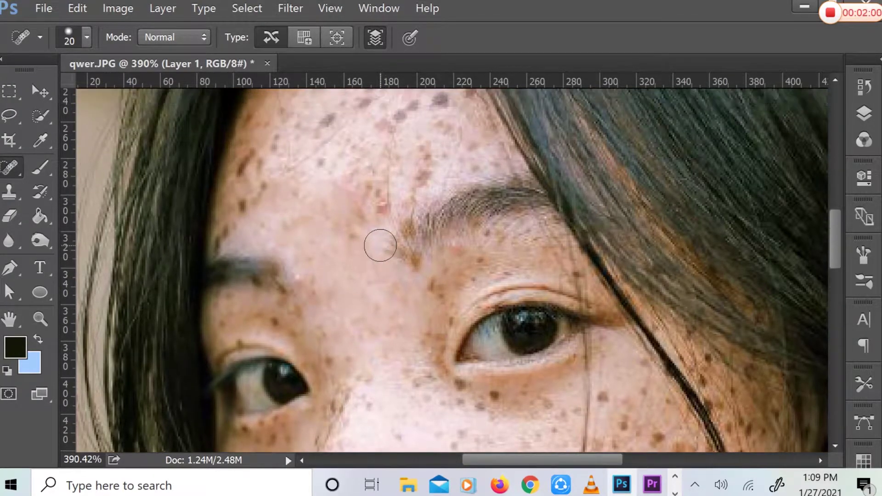
{"action": "scroll", "coordinate": [300, 255], "scroll_direction": "up", "scroll_amount": 3}
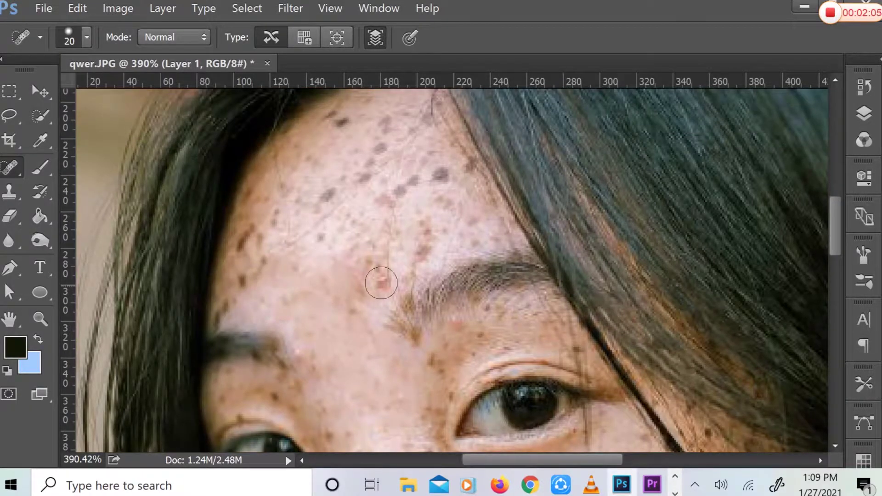
{"action": "left_click", "coordinate": [370, 252]}
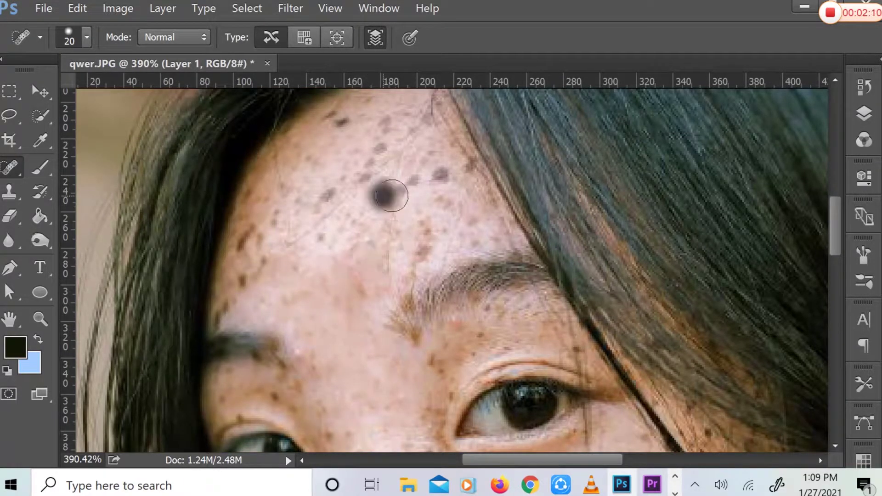
{"action": "left_click", "coordinate": [414, 185]}
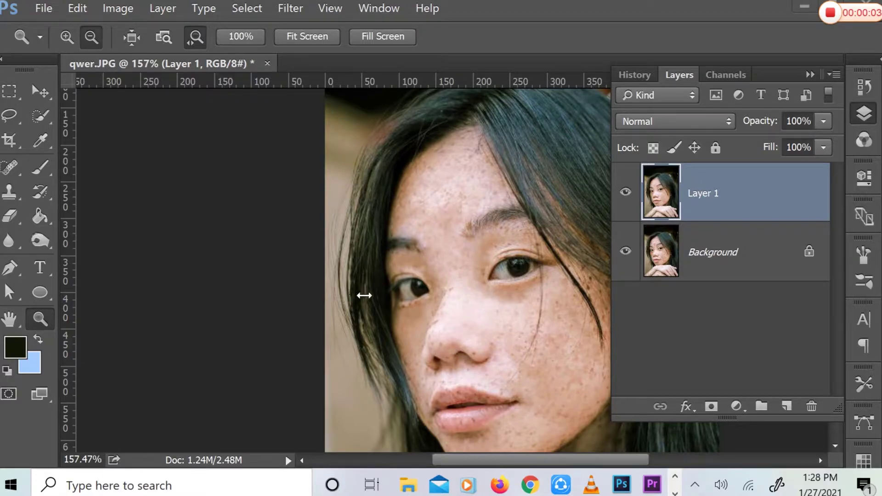
Step: Apply Shadows/Highlights with Highlights Radius 160, Tone 39 and Shadows Radius 78
{"action": "left_click", "coordinate": [38, 96]}
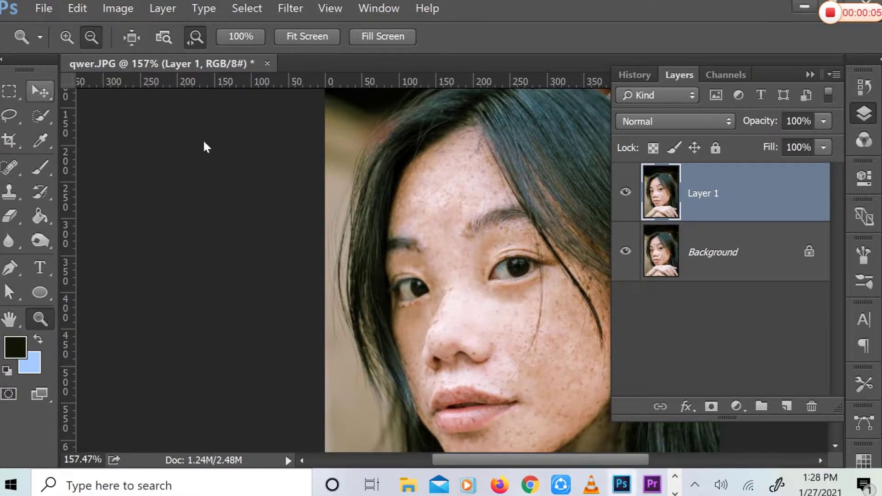
{"action": "key", "text": "z"}
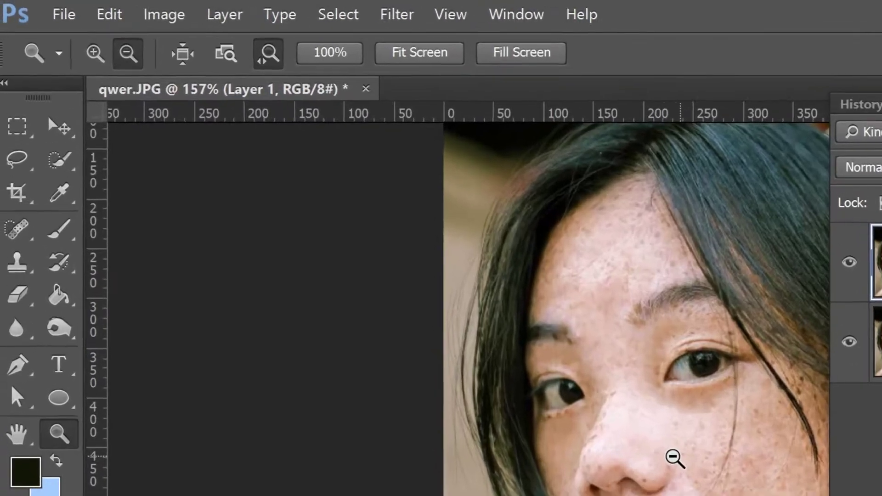
{"action": "left_click", "coordinate": [155, 15]}
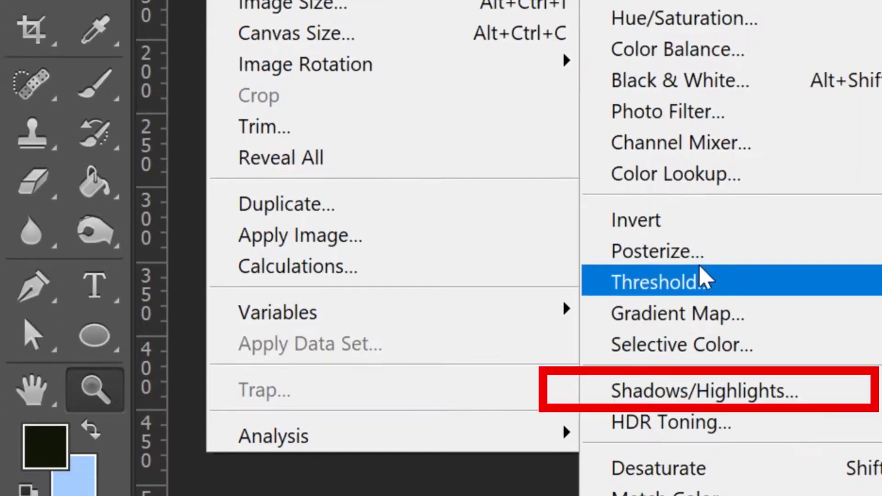
{"action": "left_click", "coordinate": [713, 391]}
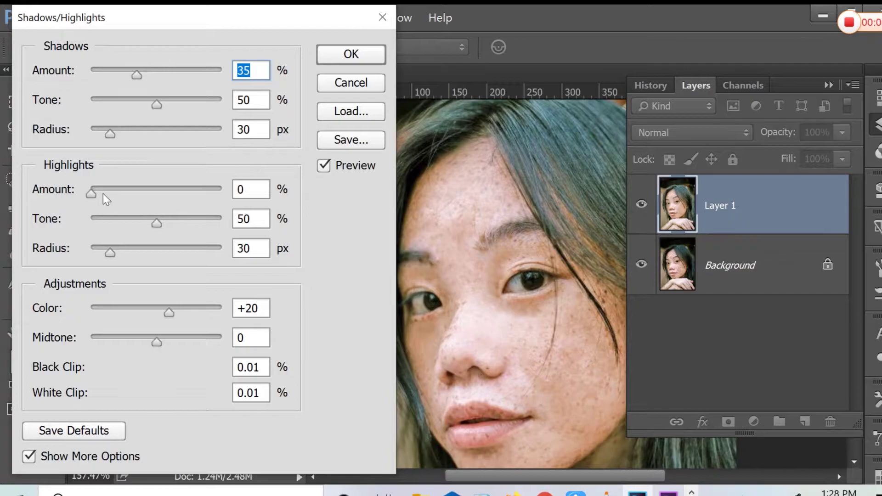
{"action": "left_click_drag", "start_coordinate": [110, 254], "coordinate": [178, 261]}
{"action": "left_click_drag", "start_coordinate": [156, 223], "coordinate": [142, 223]}
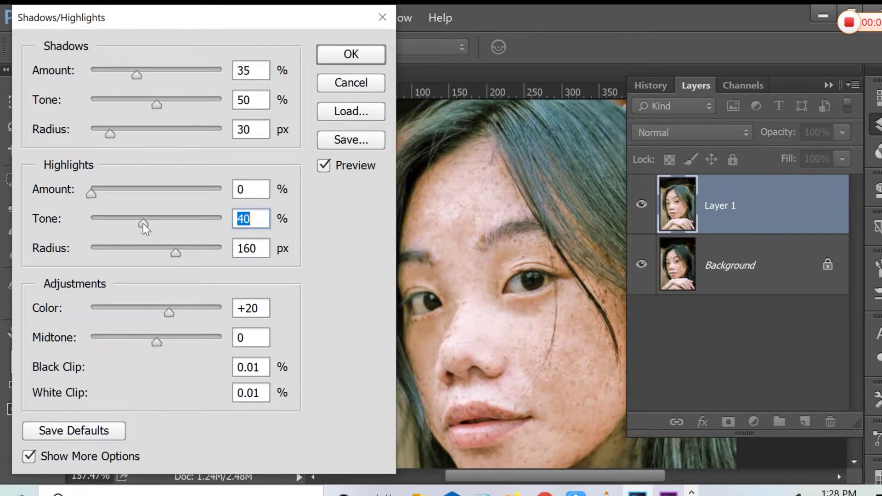
{"action": "left_click_drag", "start_coordinate": [109, 133], "coordinate": [142, 143]}
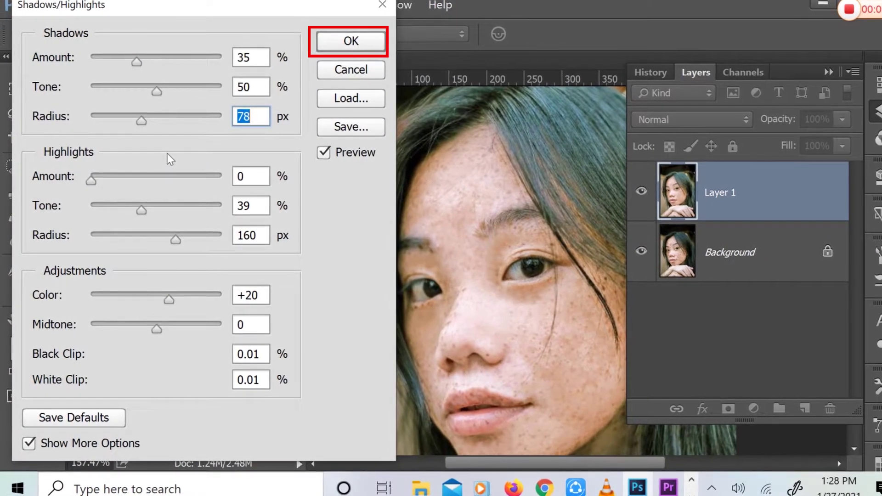
{"action": "key", "text": "Return"}
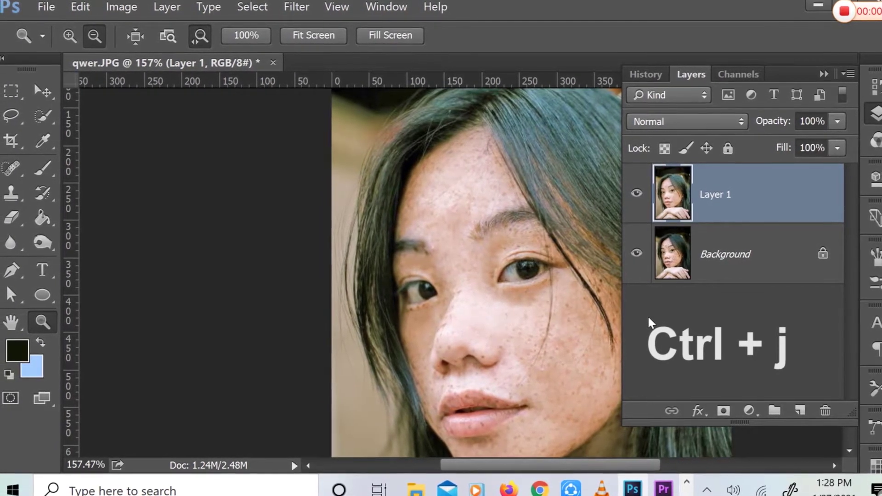
Step: Duplicate Layer 1 into Layer 1 copy and invert the copy's colours
{"action": "key", "text": "ctrl+j"}
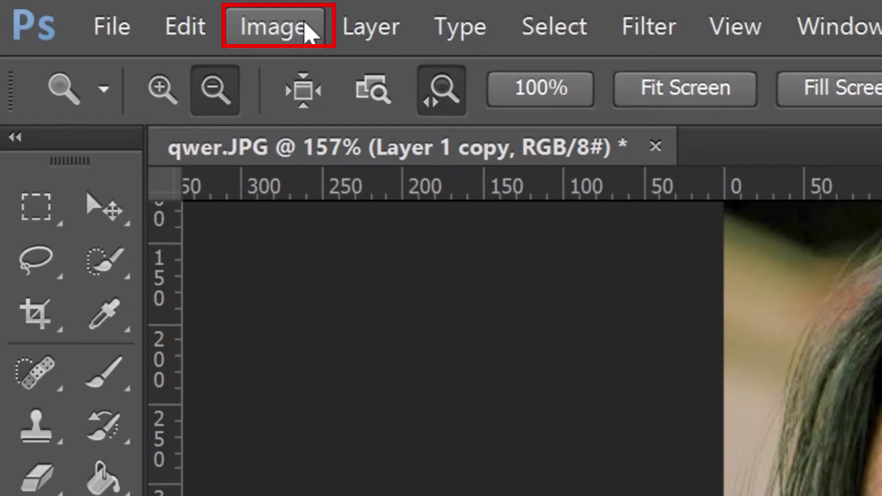
{"action": "left_click", "coordinate": [309, 32]}
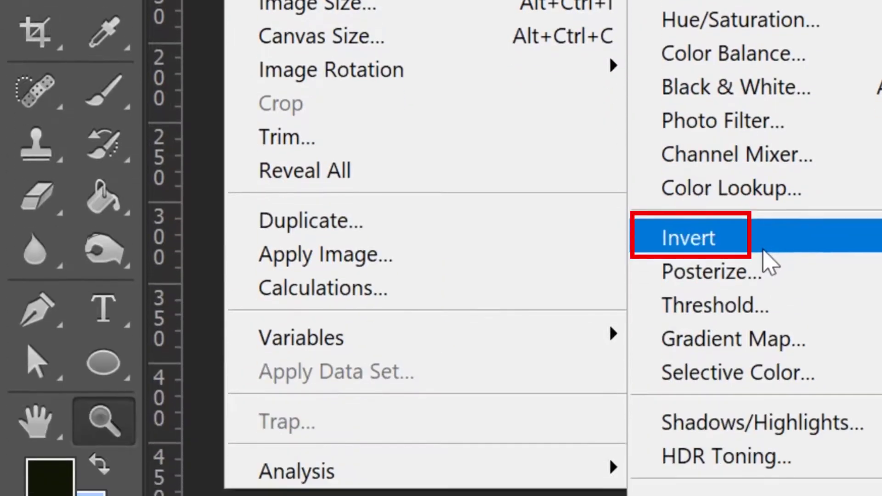
{"action": "left_click", "coordinate": [764, 250]}
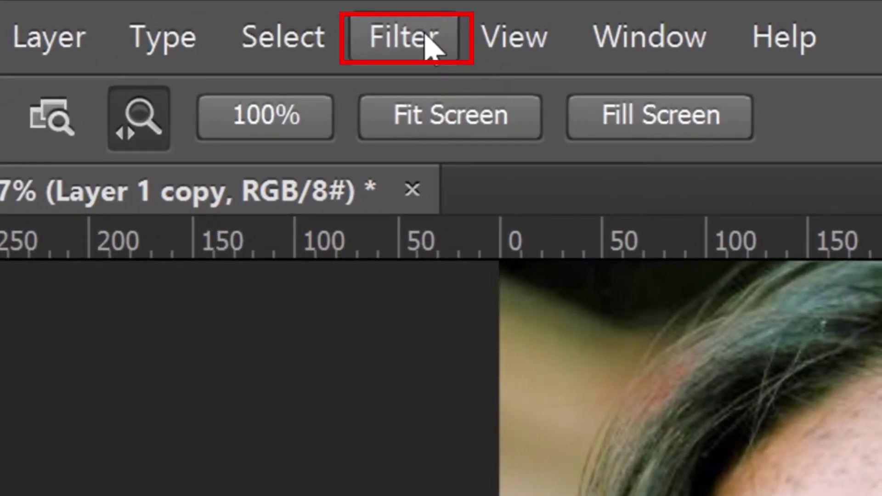
{"action": "left_click", "coordinate": [429, 44]}
{"action": "mouse_move", "coordinate": [114, 25]}
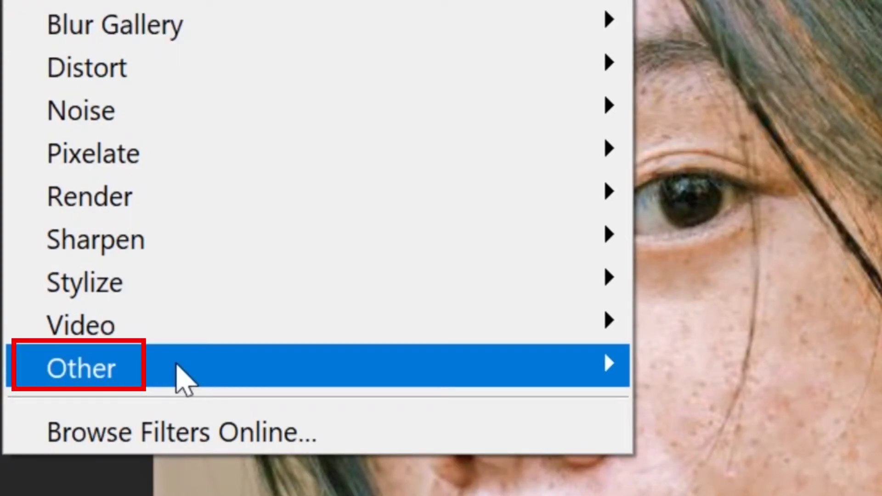
{"action": "left_click", "coordinate": [182, 378]}
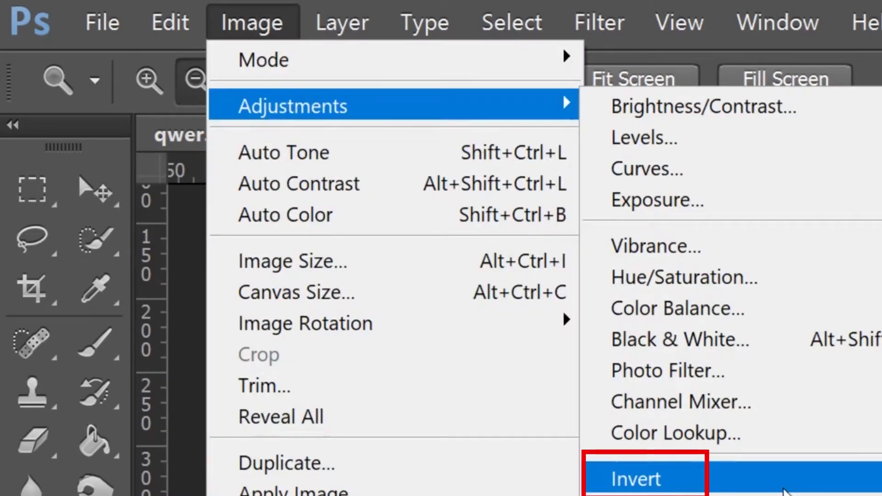
{"action": "left_click", "coordinate": [783, 490]}
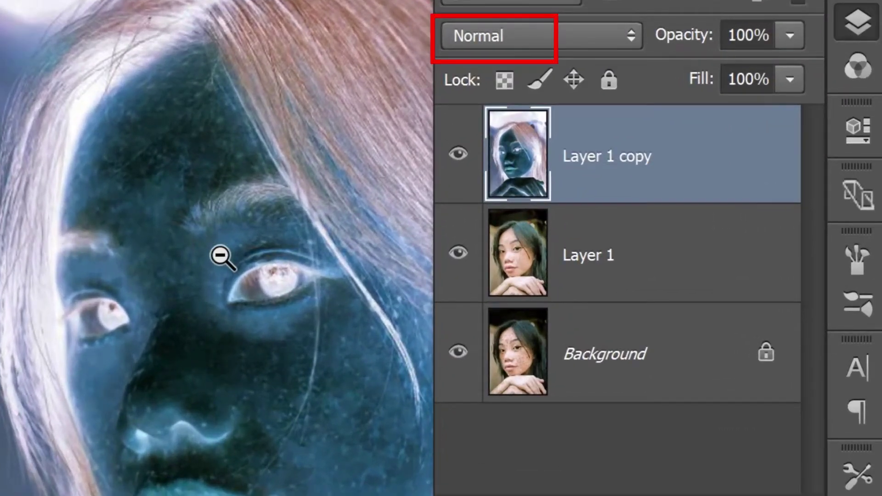
Step: Set Layer 1 copy's blend mode to Vivid Light
{"action": "left_click", "coordinate": [675, 122]}
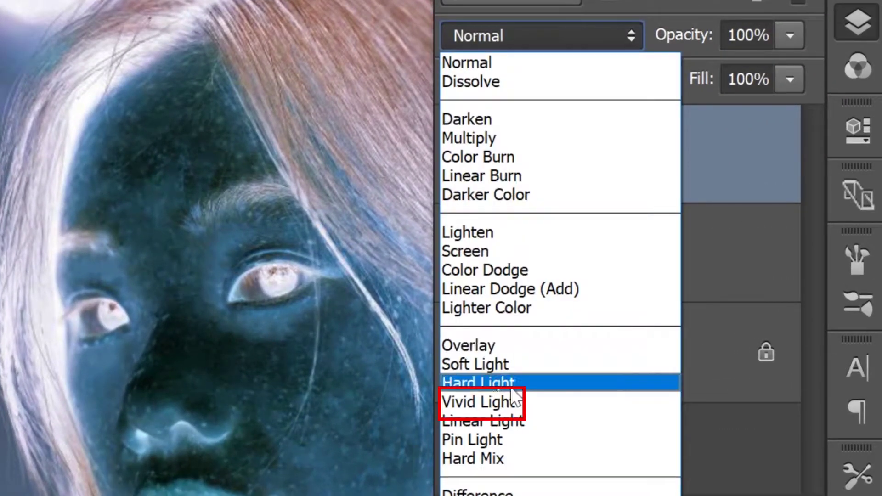
{"action": "left_click", "coordinate": [508, 402]}
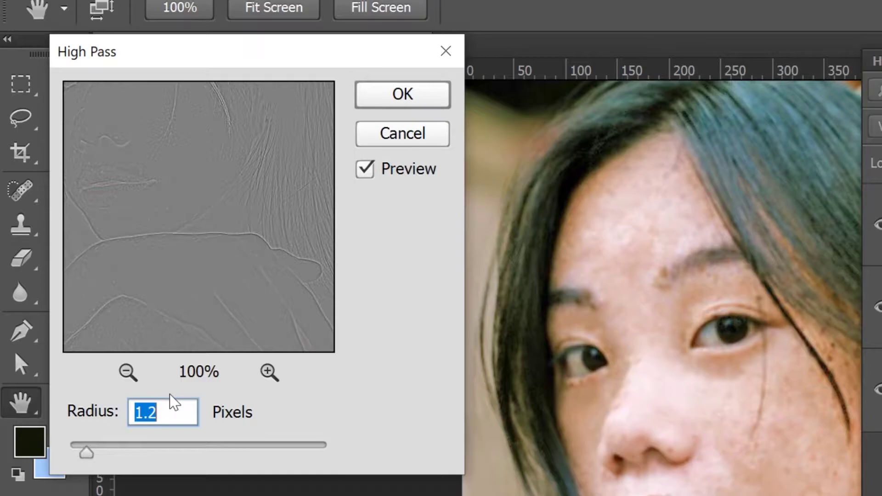
Step: Set the High Pass radius to 3.0 pixels and apply it to Layer 1 copy
{"action": "left_click_drag", "start_coordinate": [87, 453], "coordinate": [126, 452]}
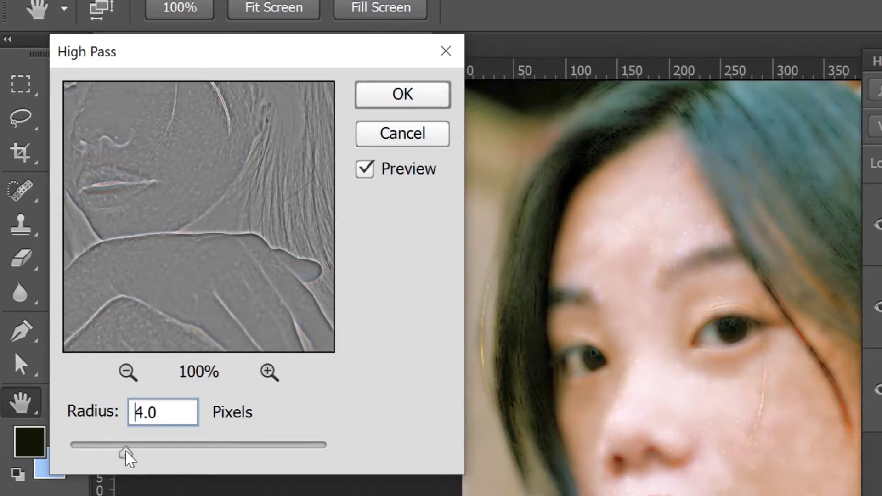
{"action": "key", "text": "Down"}
{"action": "key", "text": "Down"}
{"action": "key", "text": "Down"}
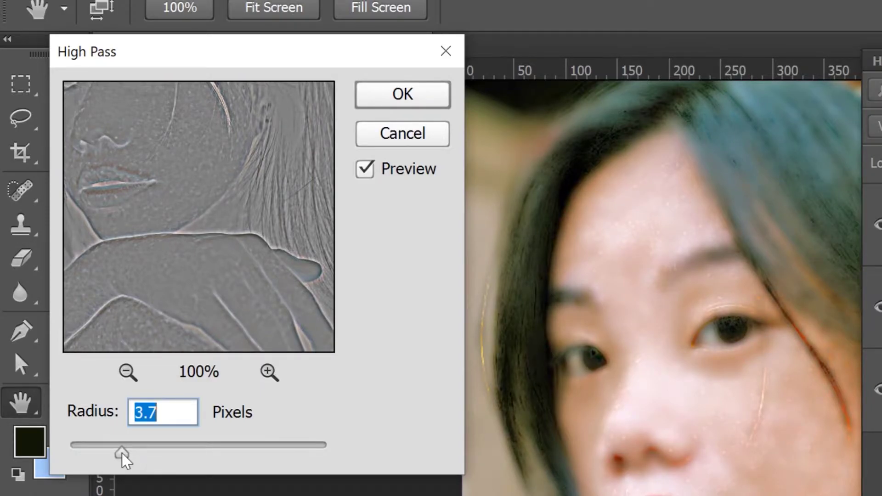
{"action": "mouse_move", "coordinate": [122, 453]}
{"action": "left_mouse_down"}
{"action": "mouse_move", "coordinate": [134, 455]}
{"action": "mouse_move", "coordinate": [118, 459]}
{"action": "left_mouse_up"}
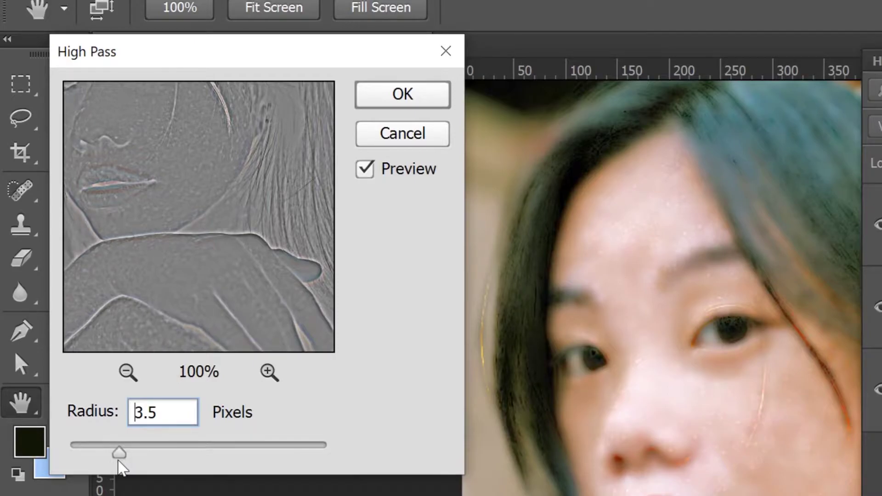
{"action": "left_click_drag", "start_coordinate": [118, 454], "coordinate": [111, 453]}
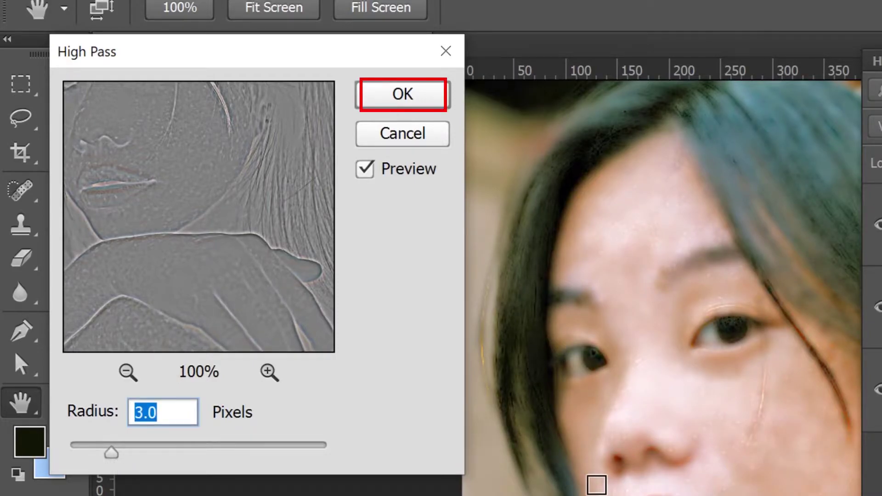
{"action": "key", "text": "Return"}
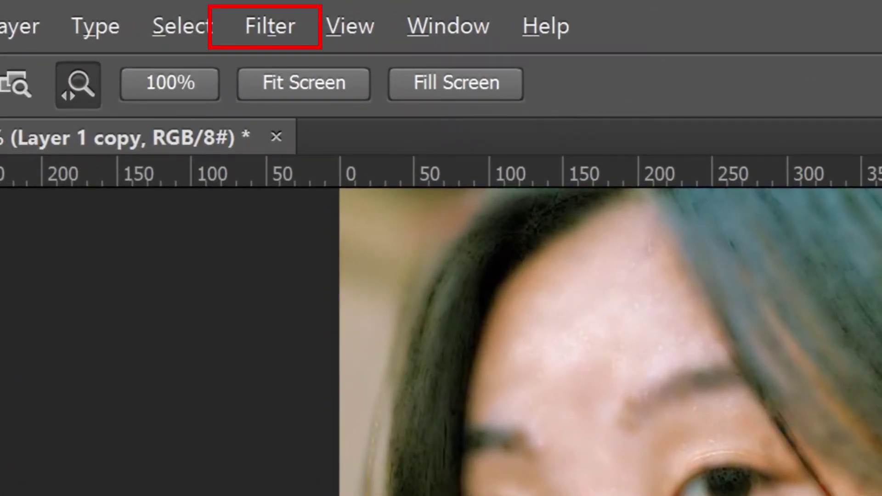
Step: Apply a subtle 0.3-pixel Gaussian Blur to Layer 1 copy
{"action": "left_click", "coordinate": [270, 25]}
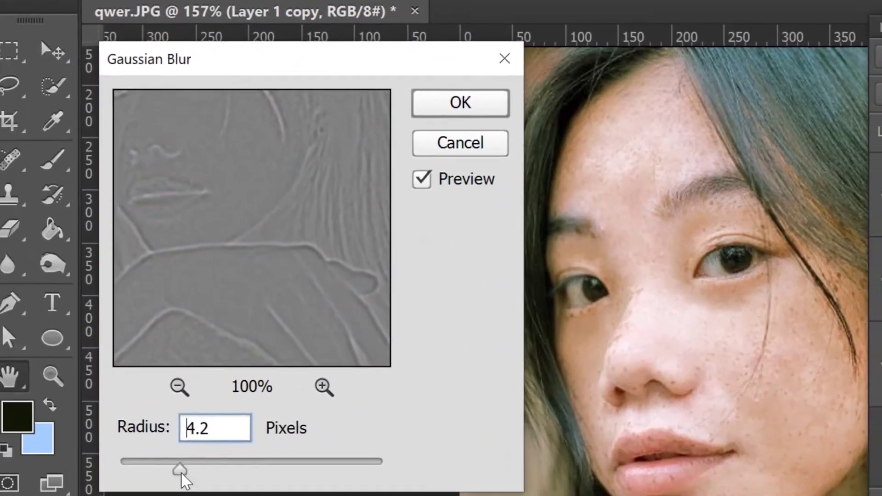
{"action": "mouse_move", "coordinate": [180, 464]}
{"action": "left_mouse_down"}
{"action": "mouse_move", "coordinate": [195, 464]}
{"action": "mouse_move", "coordinate": [158, 461]}
{"action": "left_mouse_up"}
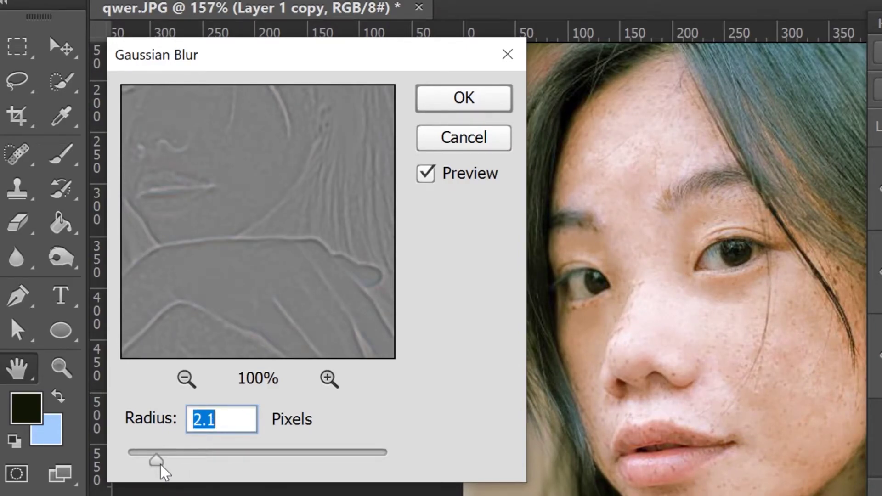
{"action": "left_click_drag", "start_coordinate": [160, 463], "coordinate": [132, 462]}
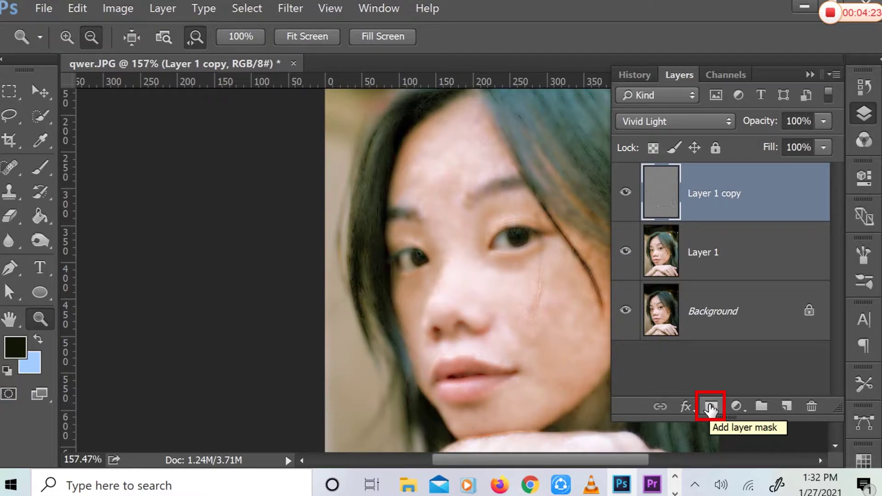
Step: Add a layer mask to Layer 1 copy and invert it to black
{"action": "left_click", "coordinate": [710, 407]}
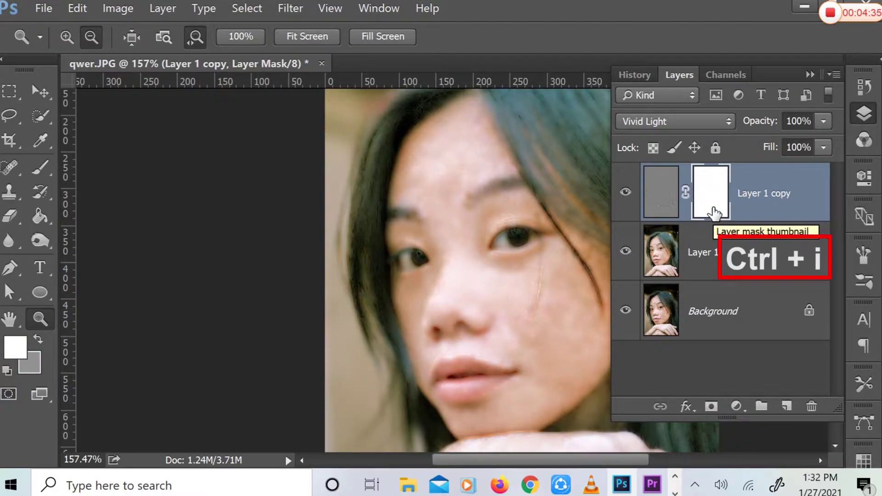
{"action": "key", "text": "i"}
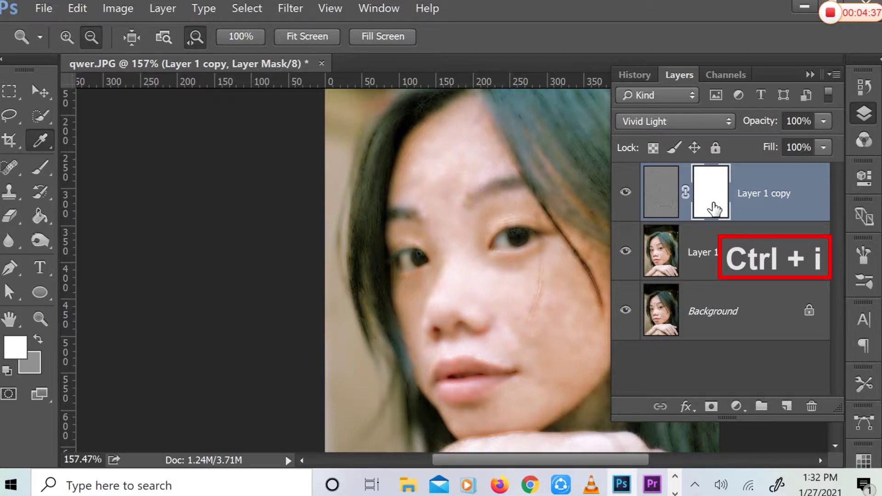
{"action": "key", "text": "ctrl+i"}
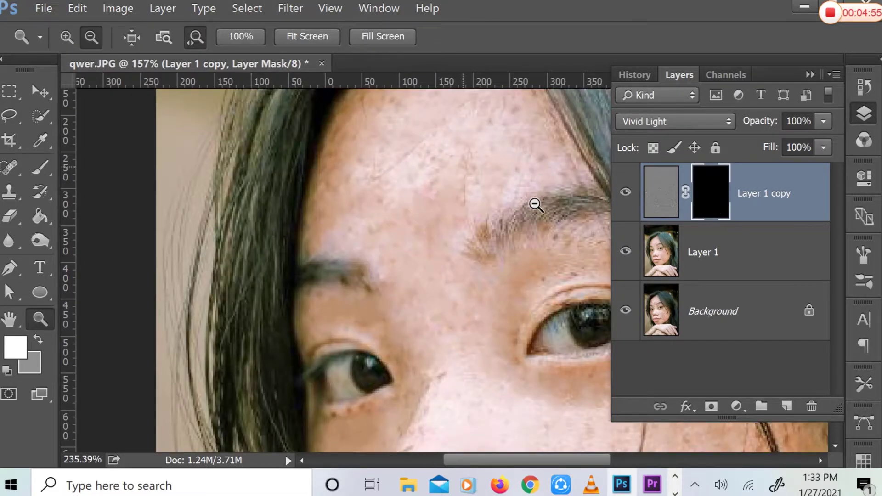
{"action": "left_click", "coordinate": [535, 204], "text": "alt"}
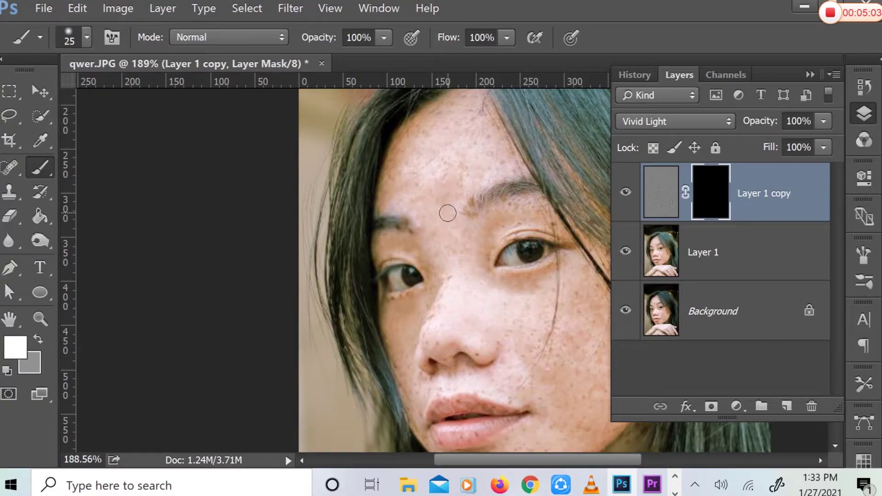
Step: Enlarge the mask-painting brush and collapse the Layers panel for canvas space
{"action": "key", "text": "bracketright"}
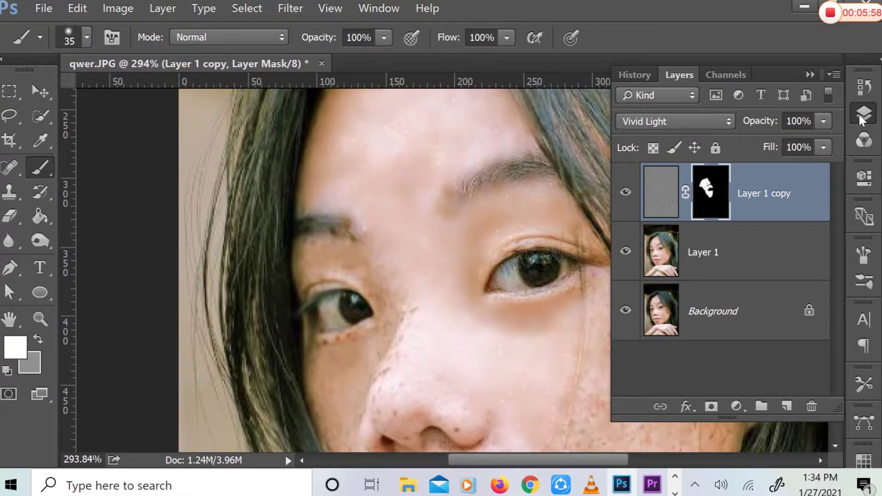
{"action": "left_click", "coordinate": [862, 120]}
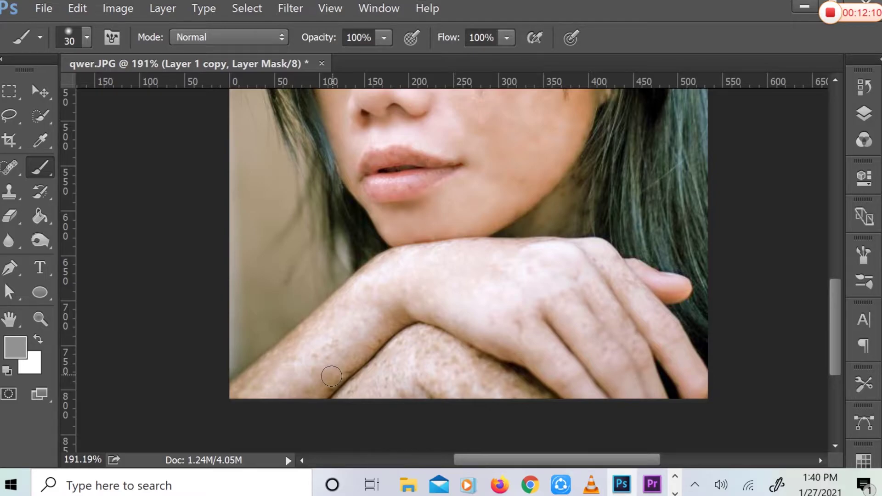
Step: Paint white on Layer 1 copy's mask over the freckled forearm to extend the smoothing
{"action": "key", "text": "x"}
{"action": "left_click_drag", "start_coordinate": [344, 365], "coordinate": [296, 381]}
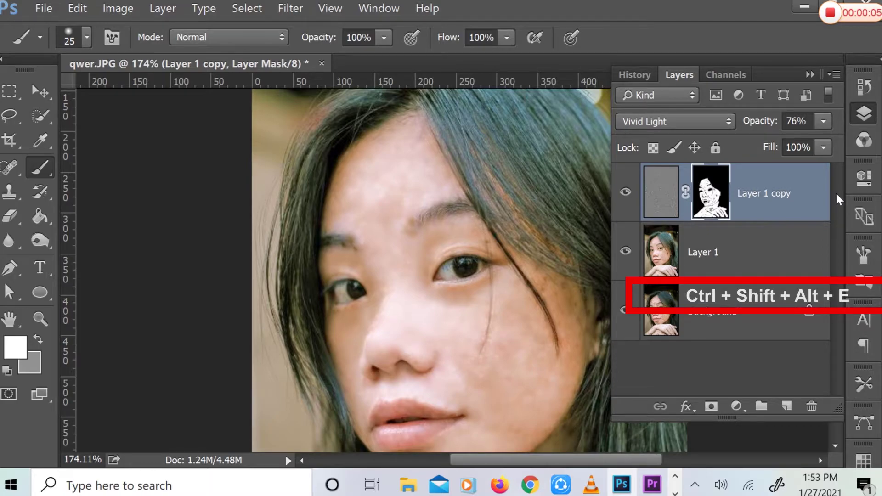
Step: Stamp the visible layers into Layer 2 and duplicate the Blue channel as Blue copy
{"action": "key", "text": "ctrl+shift+alt+e"}
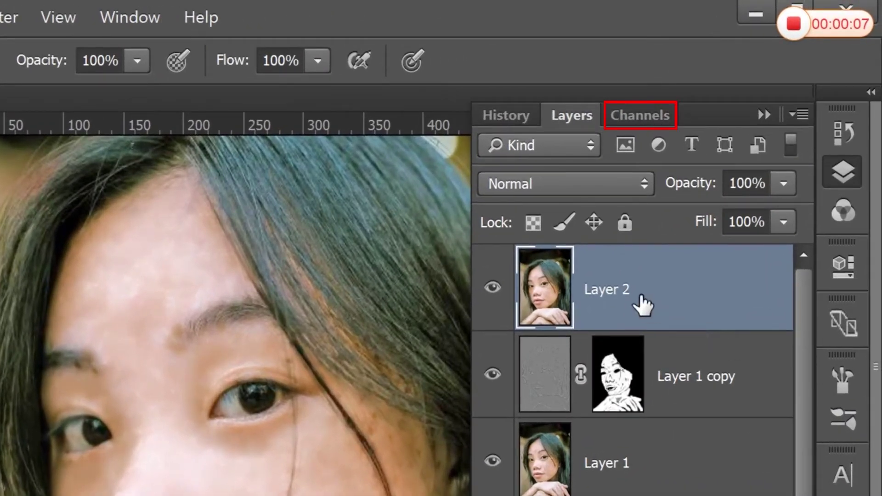
{"action": "left_click", "coordinate": [649, 115]}
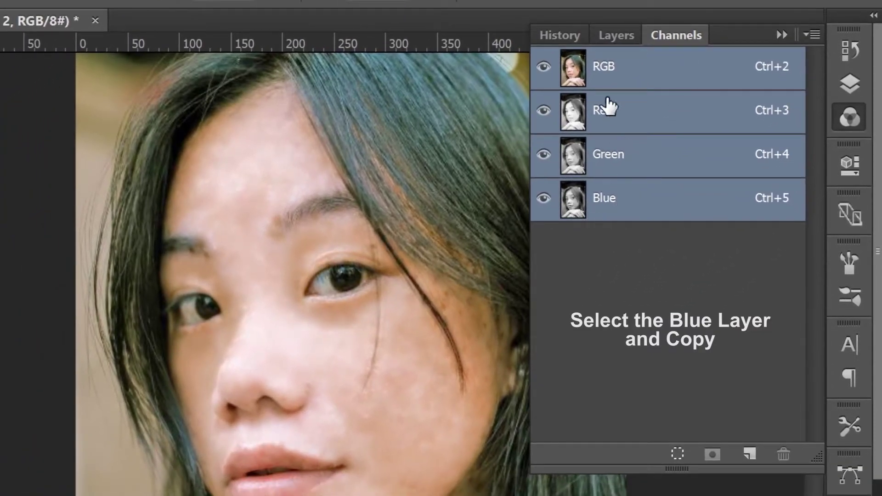
{"action": "left_click", "coordinate": [642, 205]}
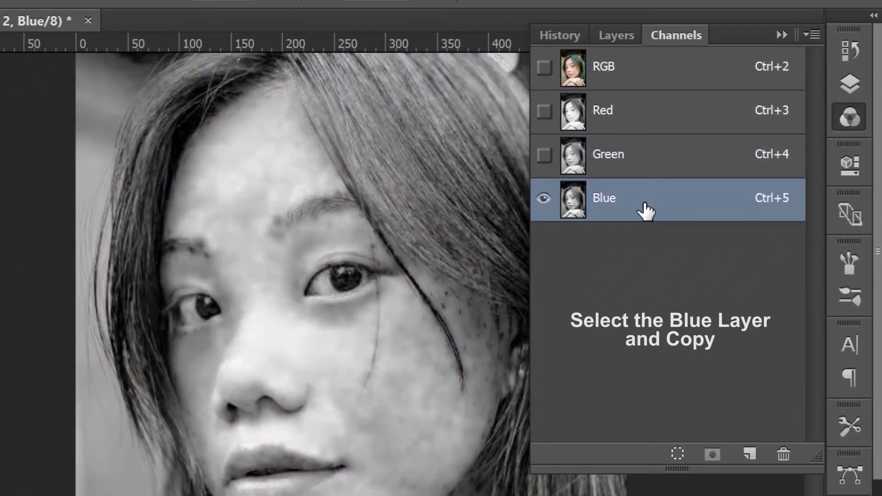
{"action": "left_click_drag", "start_coordinate": [646, 210], "coordinate": [748, 453]}
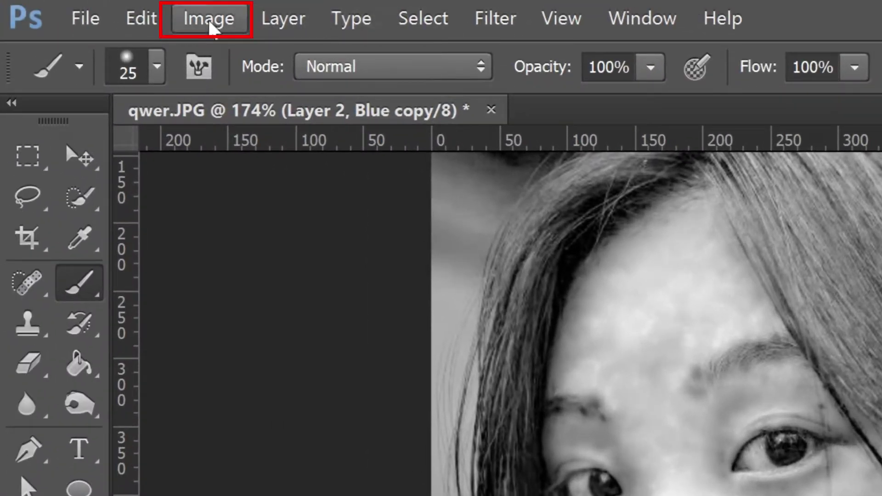
Step: Apply Image to Blue copy in Overlay mode three times for heavy contrast
{"action": "left_click", "coordinate": [210, 23]}
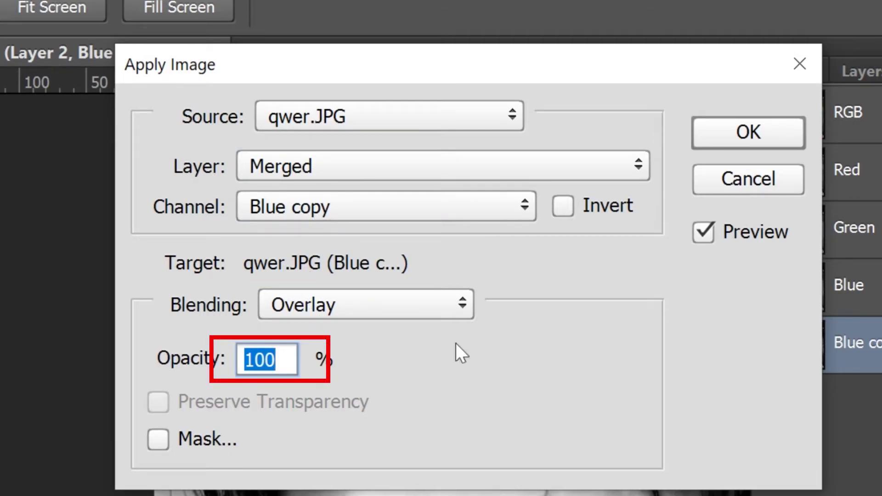
{"action": "left_click", "coordinate": [723, 132]}
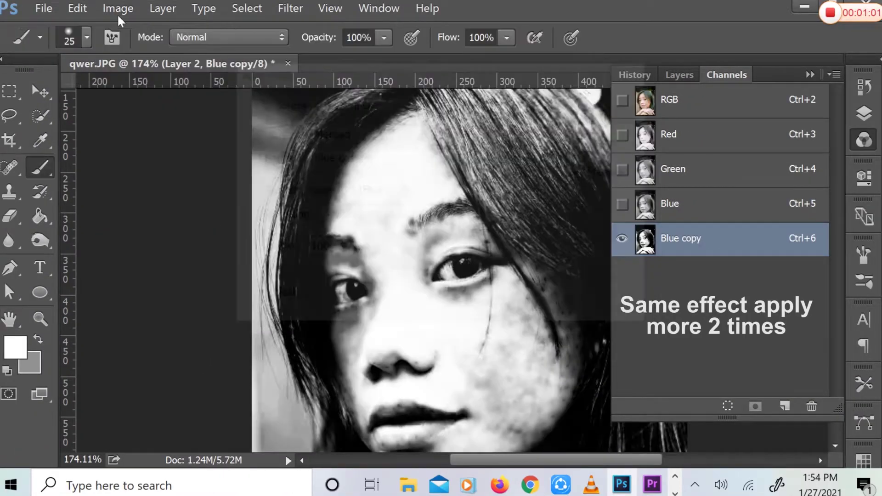
{"action": "left_click", "coordinate": [118, 8]}
{"action": "left_click", "coordinate": [124, 11]}
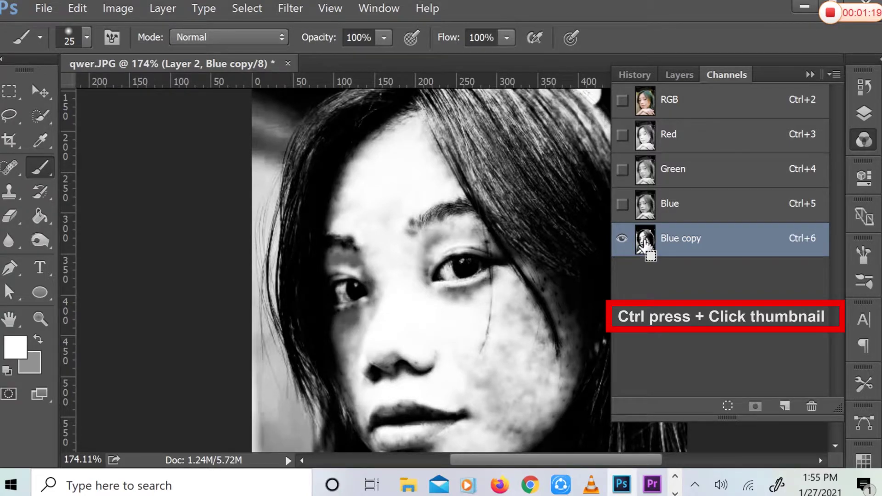
Step: Load Blue copy as an inverted skin selection and return to the RGB composite and layers
{"action": "left_click", "coordinate": [645, 246], "text": "ctrl"}
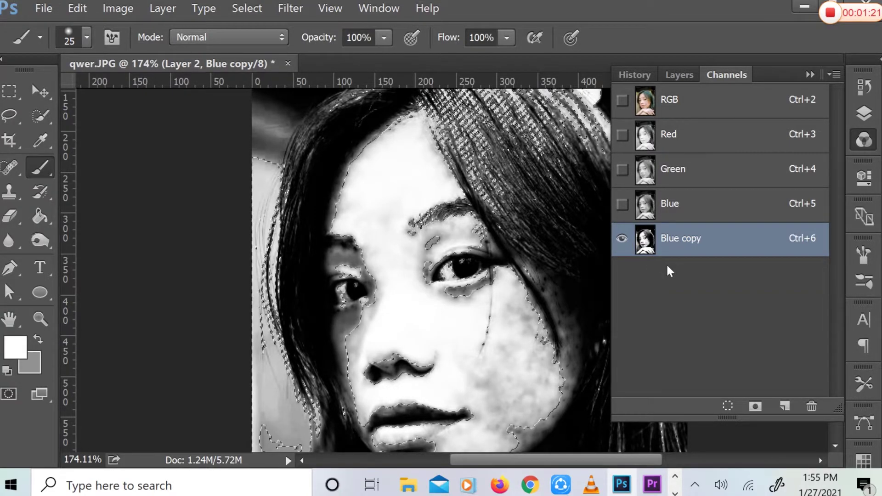
{"action": "key", "text": "ctrl+shift+i"}
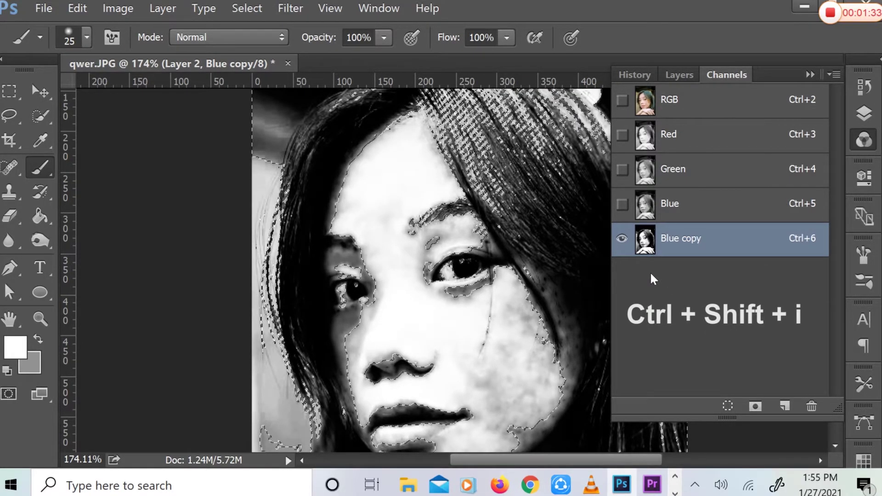
{"action": "left_click", "coordinate": [665, 106]}
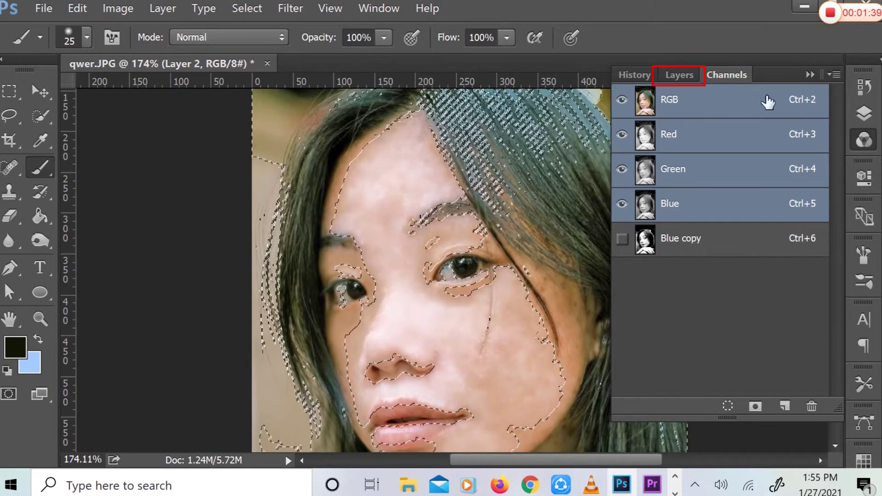
{"action": "left_click", "coordinate": [674, 75]}
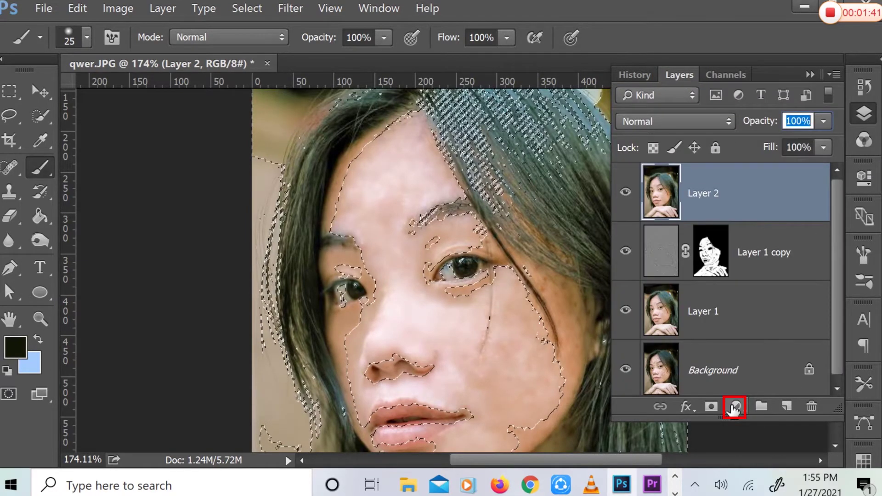
Step: Add a masked Curves adjustment with two points lifting the curve to brighten the skin
{"action": "left_click", "coordinate": [736, 408]}
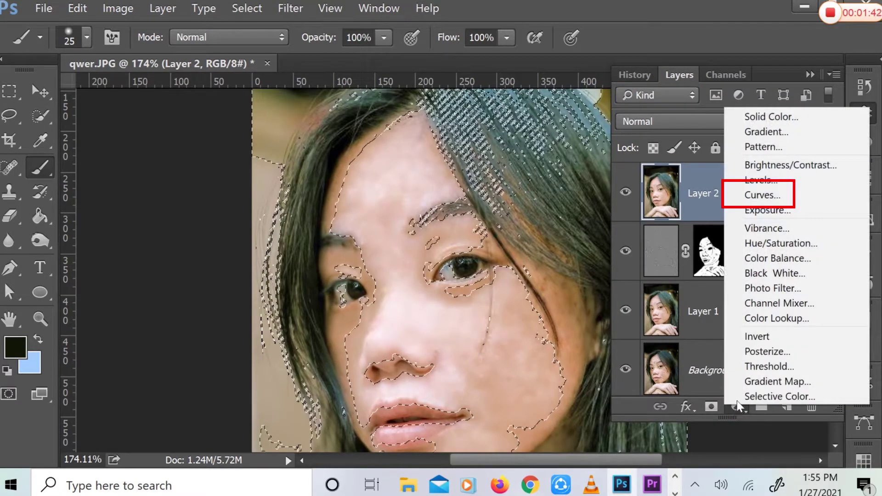
{"action": "left_click", "coordinate": [764, 195]}
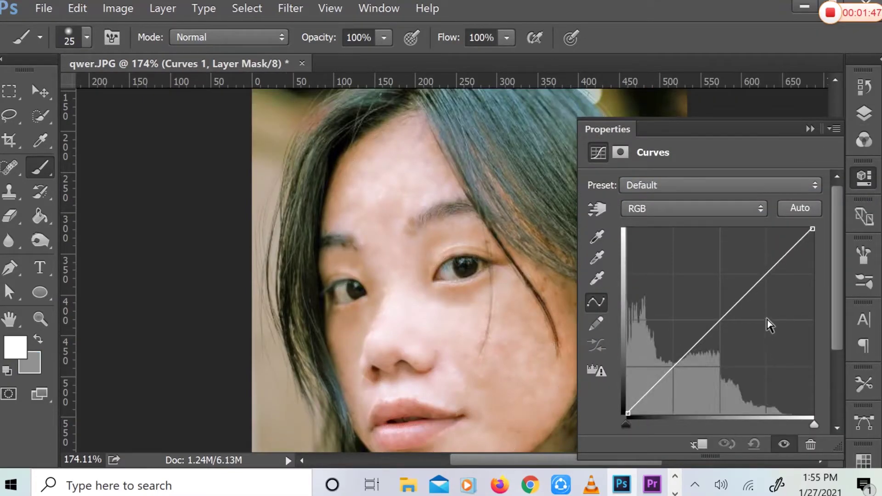
{"action": "left_click_drag", "start_coordinate": [758, 281], "coordinate": [762, 271]}
{"action": "left_click_drag", "start_coordinate": [672, 364], "coordinate": [671, 366]}
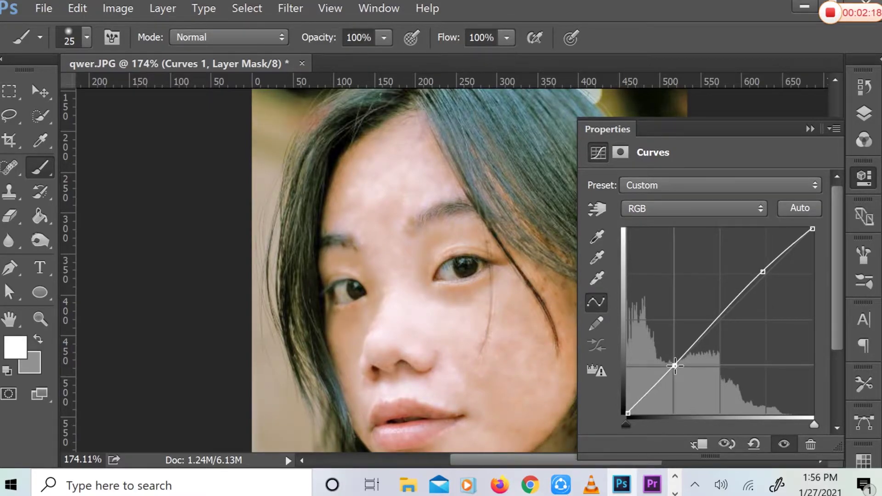
{"action": "left_click", "coordinate": [863, 176]}
{"action": "scroll", "coordinate": [482, 338], "scroll_direction": "down", "scroll_amount": 1}
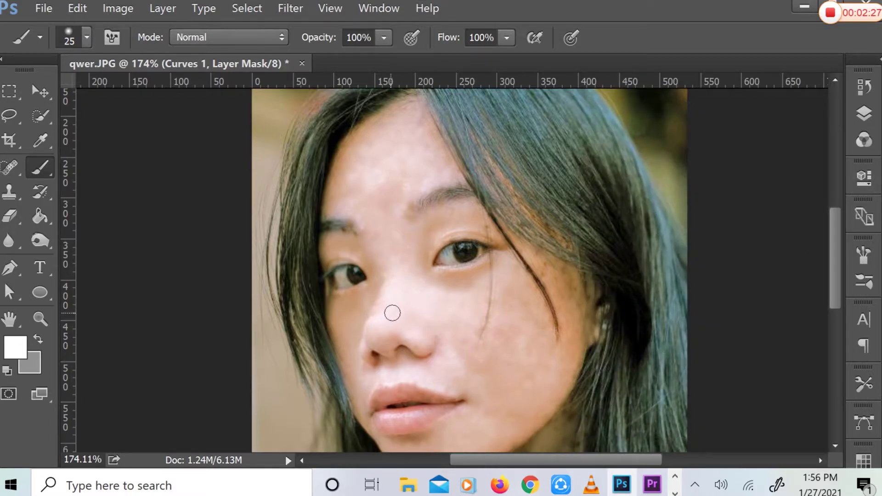
{"action": "scroll", "coordinate": [392, 312], "scroll_direction": "down", "scroll_amount": 1}
{"action": "scroll", "coordinate": [400, 306], "scroll_direction": "down", "scroll_amount": 1}
{"action": "scroll", "coordinate": [405, 293], "scroll_direction": "down", "scroll_amount": 1}
{"action": "scroll", "coordinate": [405, 292], "scroll_direction": "up", "scroll_amount": 1}
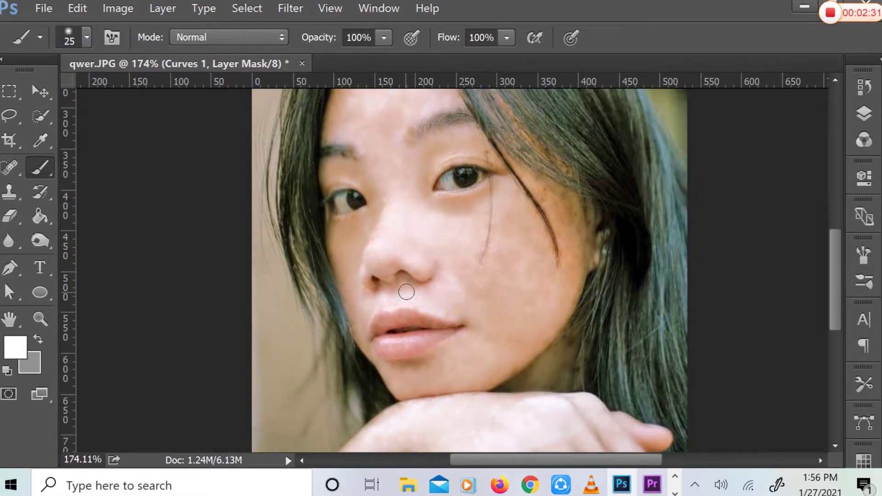
{"action": "scroll", "coordinate": [447, 271], "scroll_direction": "up", "scroll_amount": 1}
{"action": "scroll", "coordinate": [447, 272], "scroll_direction": "up", "scroll_amount": 1}
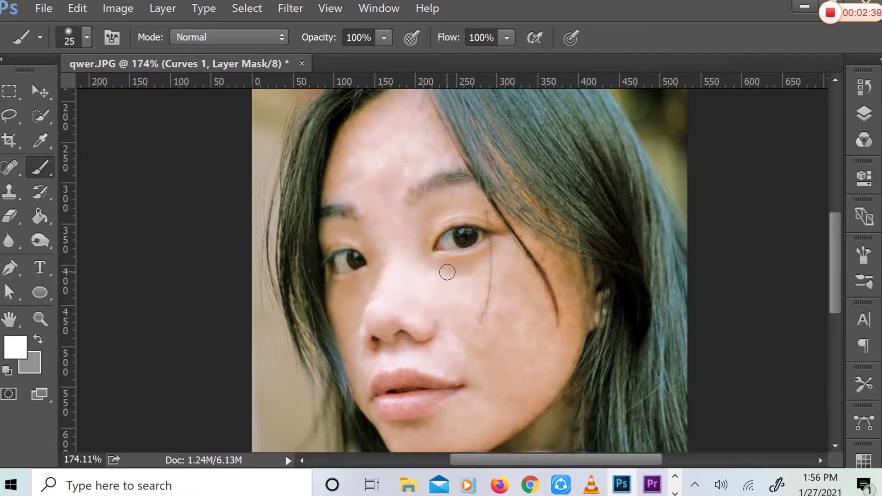
{"action": "left_click", "coordinate": [864, 113]}
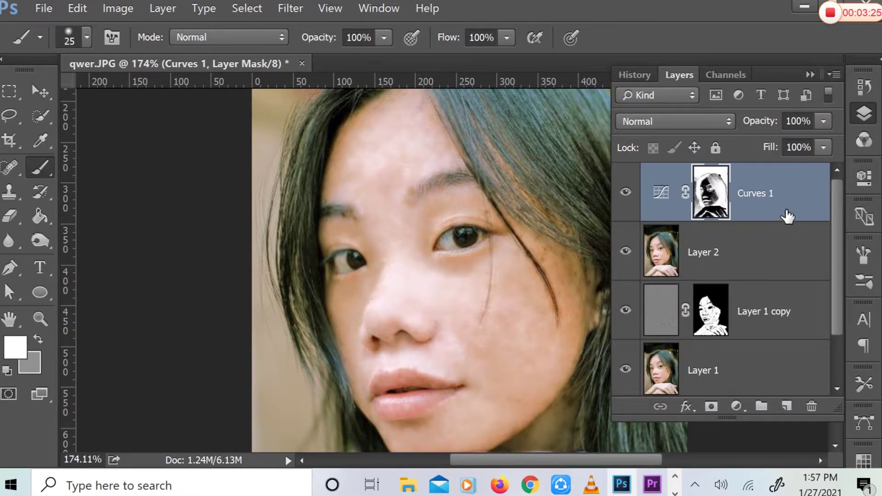
Step: Add a Selective Color layer and set Blacks: Black +14, Yellow +4, slight magenta and cyan
{"action": "left_click", "coordinate": [736, 406]}
{"action": "left_click", "coordinate": [749, 396]}
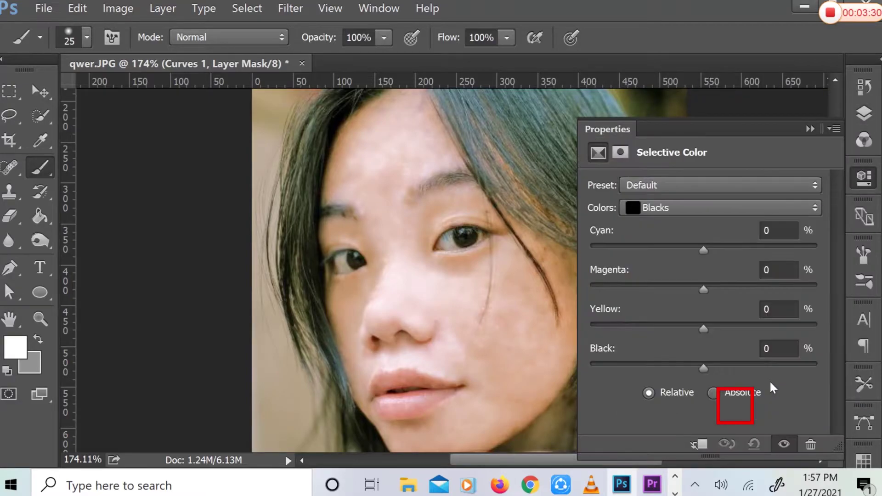
{"action": "left_click", "coordinate": [687, 208]}
{"action": "left_click", "coordinate": [669, 359]}
{"action": "left_click_drag", "start_coordinate": [703, 367], "coordinate": [719, 367]}
{"action": "left_click_drag", "start_coordinate": [703, 329], "coordinate": [708, 329]}
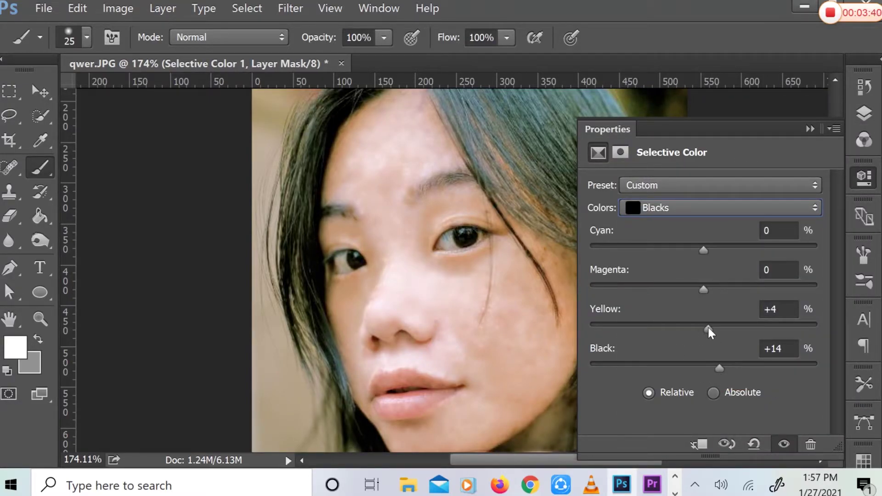
{"action": "left_click_drag", "start_coordinate": [703, 289], "coordinate": [709, 288]}
{"action": "left_click_drag", "start_coordinate": [703, 250], "coordinate": [704, 250]}
Step: Nudge the Reds range up slightly in cyan, magenta, yellow and black
{"action": "left_click", "coordinate": [676, 205]}
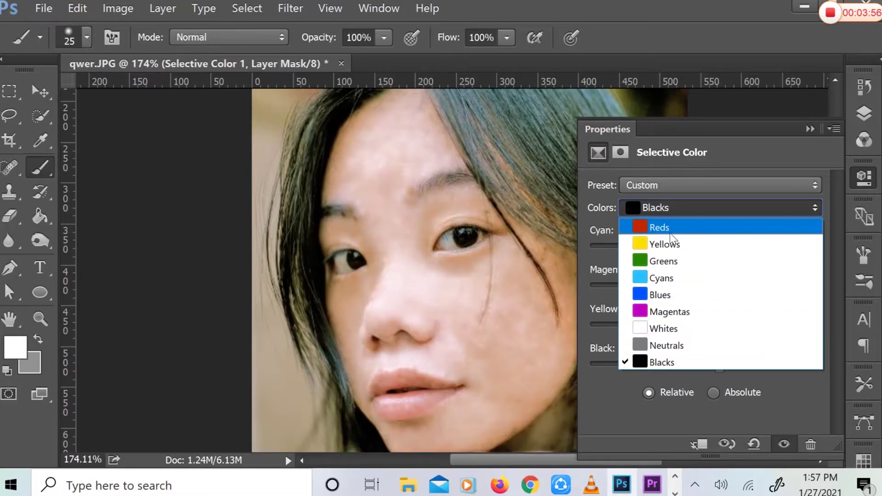
{"action": "left_click", "coordinate": [659, 227]}
{"action": "left_click_drag", "start_coordinate": [703, 366], "coordinate": [704, 366]}
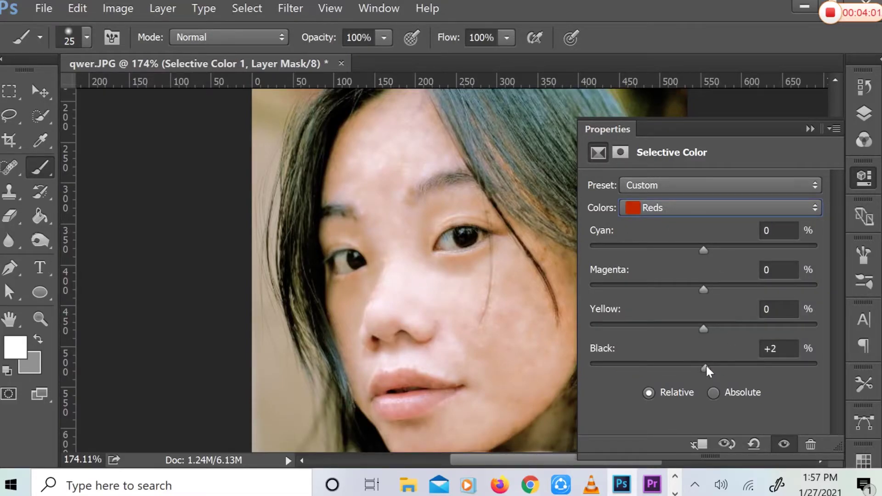
{"action": "left_click_drag", "start_coordinate": [703, 329], "coordinate": [704, 329]}
{"action": "left_click_drag", "start_coordinate": [703, 289], "coordinate": [705, 289]}
{"action": "left_click_drag", "start_coordinate": [702, 250], "coordinate": [705, 249]}
Step: Nudge the Greens range up slightly in cyan, magenta, yellow and black
{"action": "left_click", "coordinate": [681, 208]}
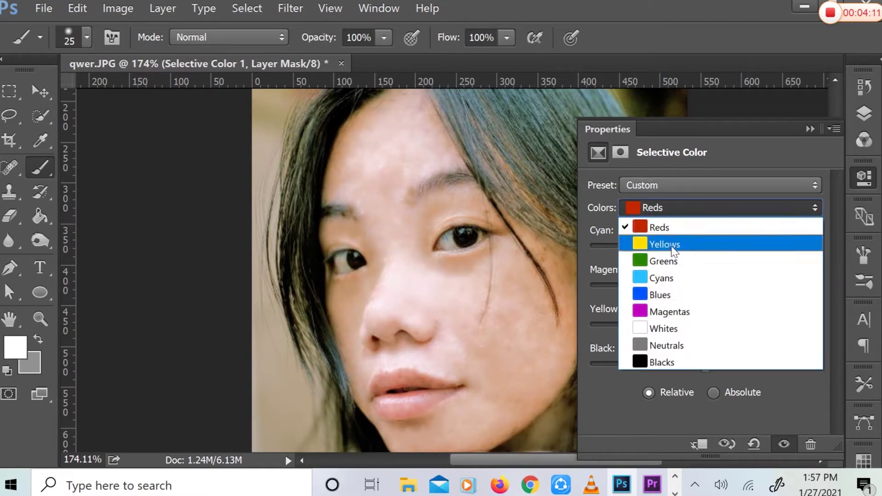
{"action": "left_click", "coordinate": [665, 244]}
{"action": "left_click", "coordinate": [688, 209]}
{"action": "left_click", "coordinate": [666, 256]}
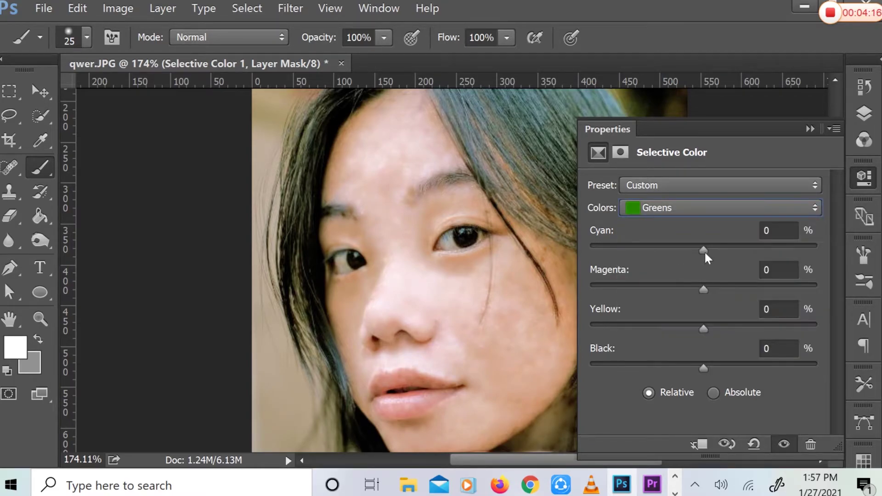
{"action": "left_click_drag", "start_coordinate": [703, 250], "coordinate": [707, 250]}
{"action": "left_click_drag", "start_coordinate": [703, 289], "coordinate": [705, 289]}
{"action": "left_click_drag", "start_coordinate": [703, 329], "coordinate": [704, 328]}
{"action": "left_click_drag", "start_coordinate": [701, 368], "coordinate": [704, 368]}
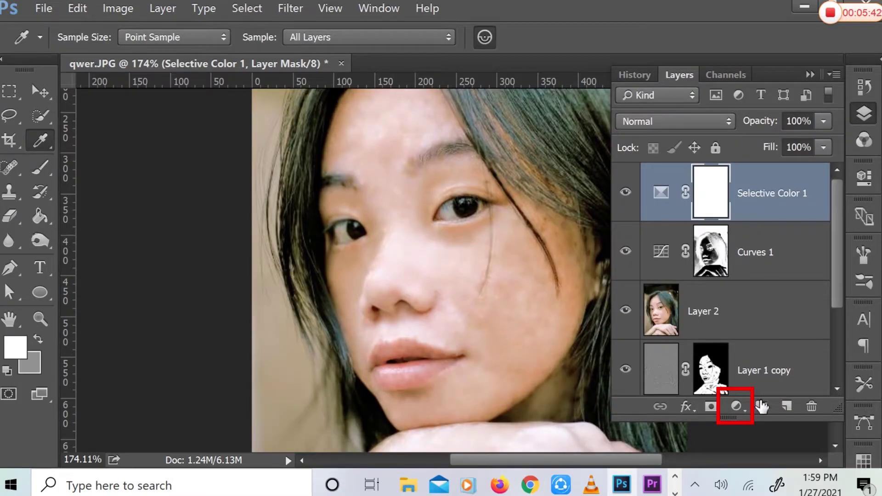
Step: Add a Solid Color fill layer set to bright red
{"action": "left_click", "coordinate": [736, 406]}
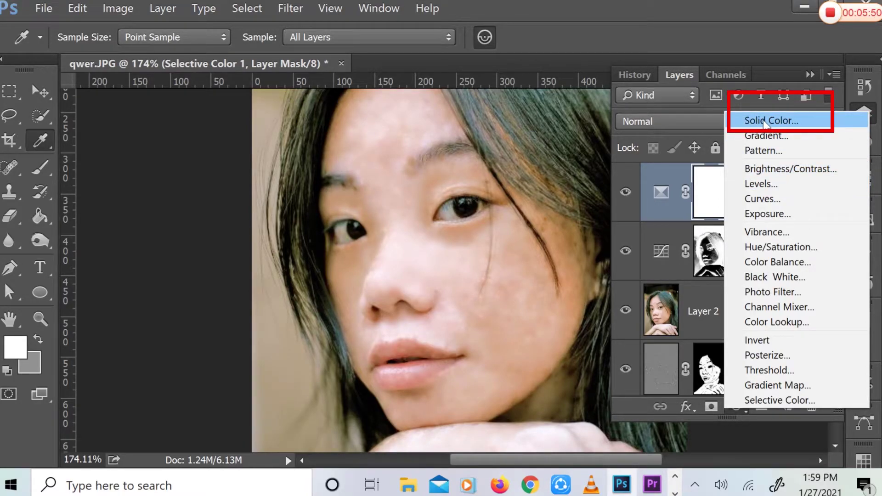
{"action": "left_click", "coordinate": [763, 122]}
{"action": "left_click", "coordinate": [344, 134]}
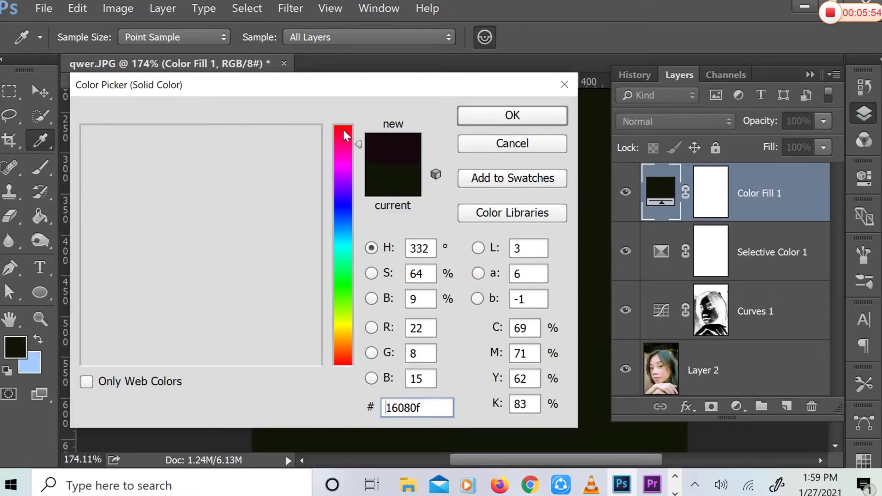
{"action": "left_click_drag", "start_coordinate": [344, 133], "coordinate": [344, 126]}
{"action": "left_click", "coordinate": [320, 158]}
{"action": "left_click", "coordinate": [512, 115]}
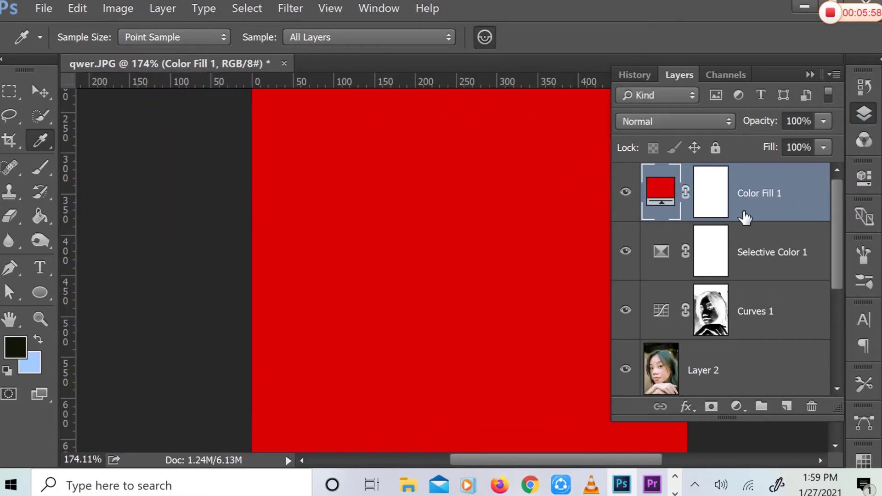
Step: Invert the Color Fill mask to black so the red is hidden, and zoom onto the lips
{"action": "left_click", "coordinate": [713, 207]}
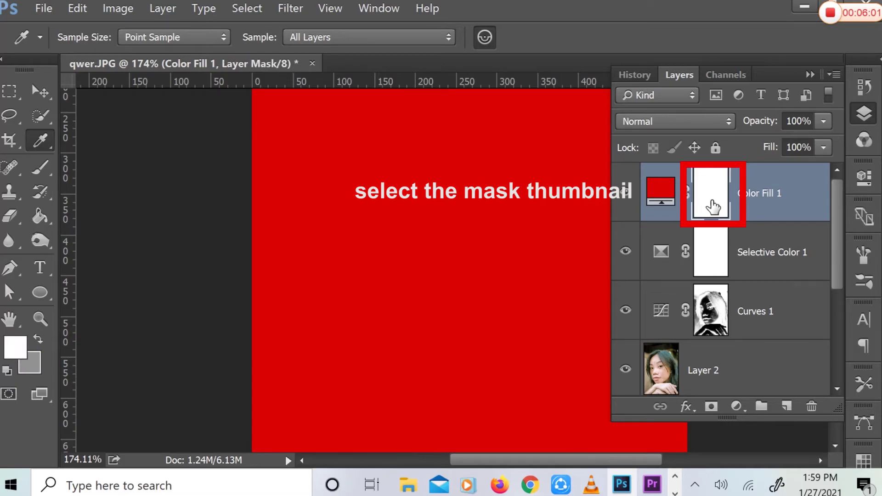
{"action": "key", "text": "shift+i"}
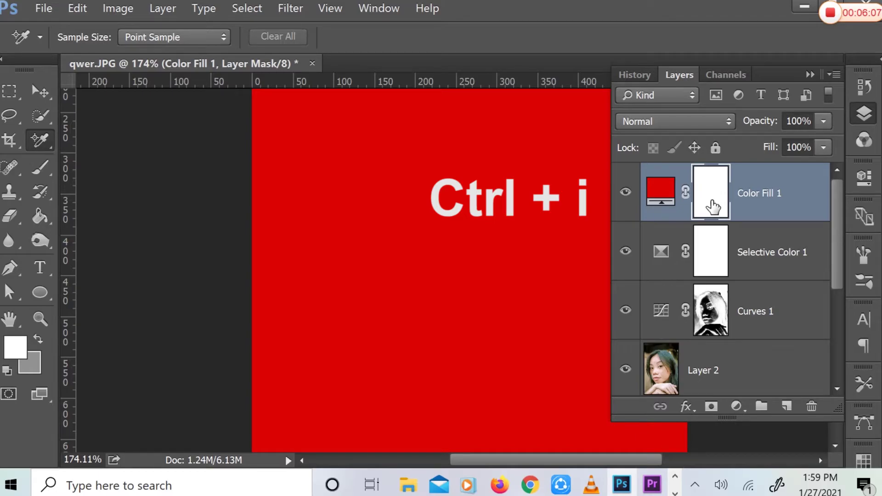
{"action": "key", "text": "ctrl+i"}
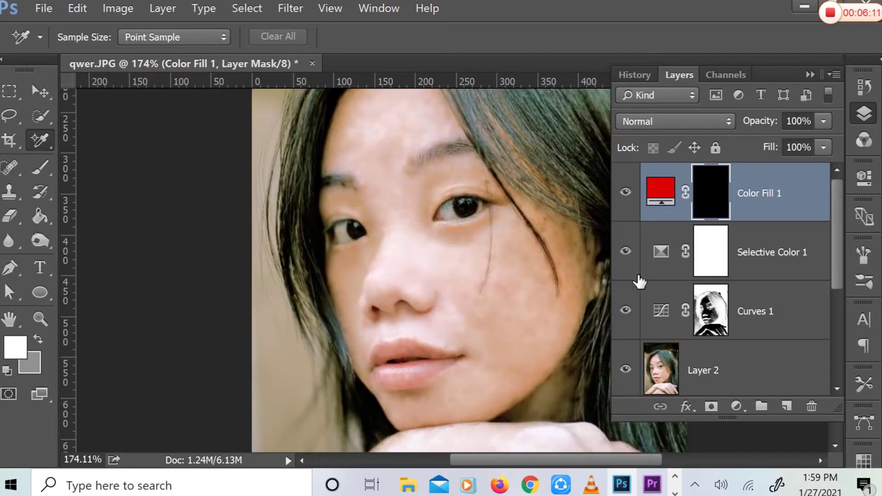
{"action": "key", "text": "z"}
{"action": "left_click_drag", "start_coordinate": [388, 368], "coordinate": [486, 371]}
Step: Paint white on Color Fill 1's mask with a small brush, covering both lips to the corners
{"action": "key", "text": "shift+Tab"}
{"action": "key", "text": "b"}
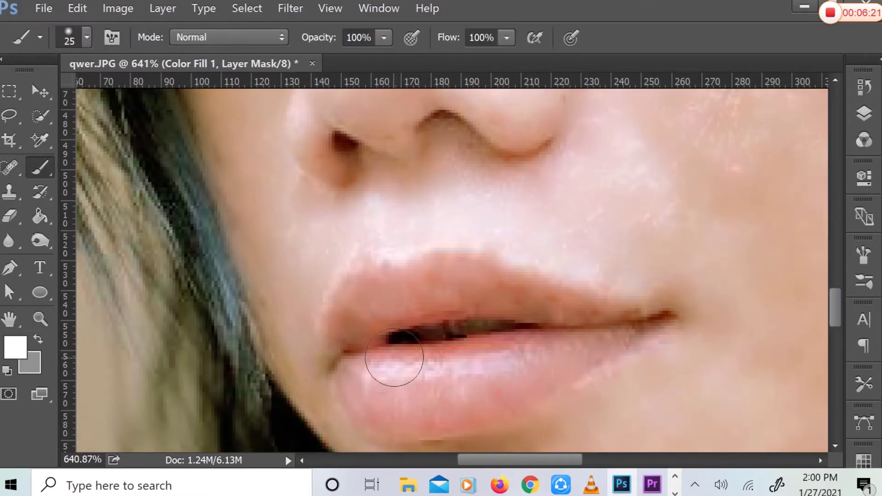
{"action": "key", "text": "bracketleft"}
{"action": "mouse_move", "coordinate": [368, 301]}
{"action": "left_mouse_down"}
{"action": "mouse_move", "coordinate": [375, 293]}
{"action": "mouse_move", "coordinate": [346, 339]}
{"action": "mouse_move", "coordinate": [413, 311]}
{"action": "mouse_move", "coordinate": [500, 309]}
{"action": "mouse_move", "coordinate": [399, 282]}
{"action": "mouse_move", "coordinate": [437, 257]}
{"action": "mouse_move", "coordinate": [412, 288]}
{"action": "mouse_move", "coordinate": [540, 297]}
{"action": "mouse_move", "coordinate": [518, 287]}
{"action": "mouse_move", "coordinate": [564, 309]}
{"action": "mouse_move", "coordinate": [657, 315]}
{"action": "mouse_move", "coordinate": [611, 318]}
{"action": "mouse_move", "coordinate": [652, 322]}
{"action": "mouse_move", "coordinate": [528, 376]}
{"action": "mouse_move", "coordinate": [566, 341]}
{"action": "mouse_move", "coordinate": [356, 360]}
{"action": "mouse_move", "coordinate": [581, 343]}
{"action": "mouse_move", "coordinate": [341, 381]}
{"action": "mouse_move", "coordinate": [560, 378]}
{"action": "left_mouse_up"}
{"action": "key", "text": "bracketleft"}
{"action": "key", "text": "bracketleft"}
{"action": "key", "text": "bracketleft"}
{"action": "scroll", "coordinate": [545, 341], "scroll_direction": "down", "scroll_amount": 1}
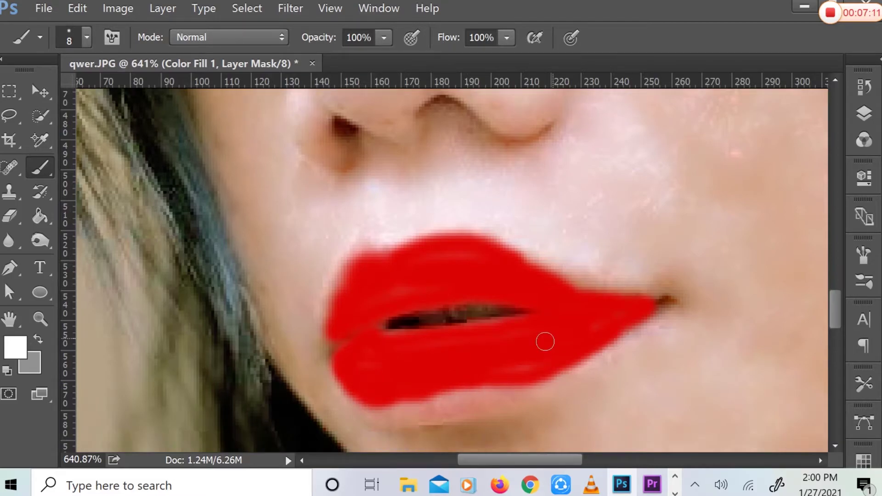
{"action": "scroll", "coordinate": [537, 351], "scroll_direction": "down", "scroll_amount": 1}
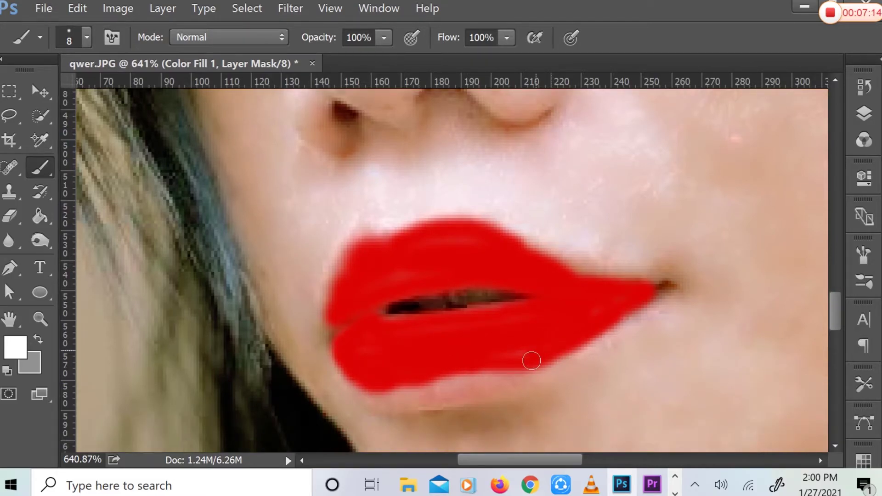
{"action": "mouse_move", "coordinate": [531, 360]}
{"action": "left_mouse_down"}
{"action": "mouse_move", "coordinate": [416, 383]}
{"action": "mouse_move", "coordinate": [477, 379]}
{"action": "left_mouse_up"}
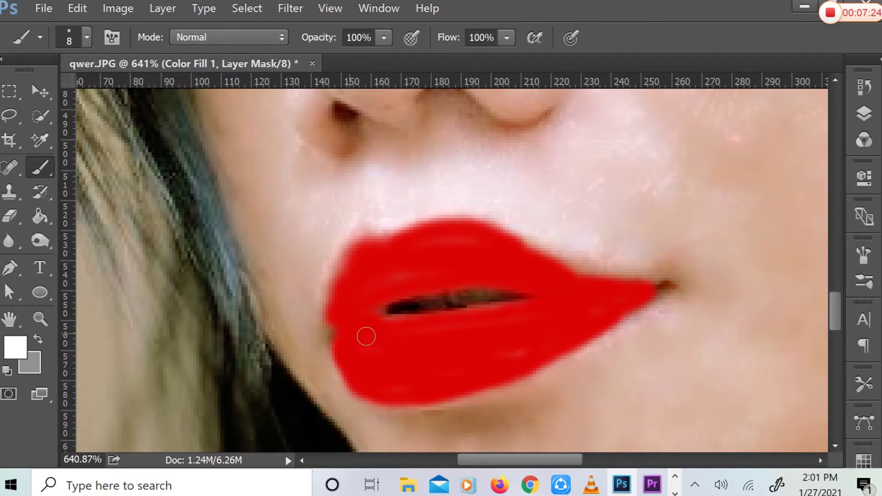
{"action": "left_click_drag", "start_coordinate": [546, 365], "coordinate": [473, 390]}
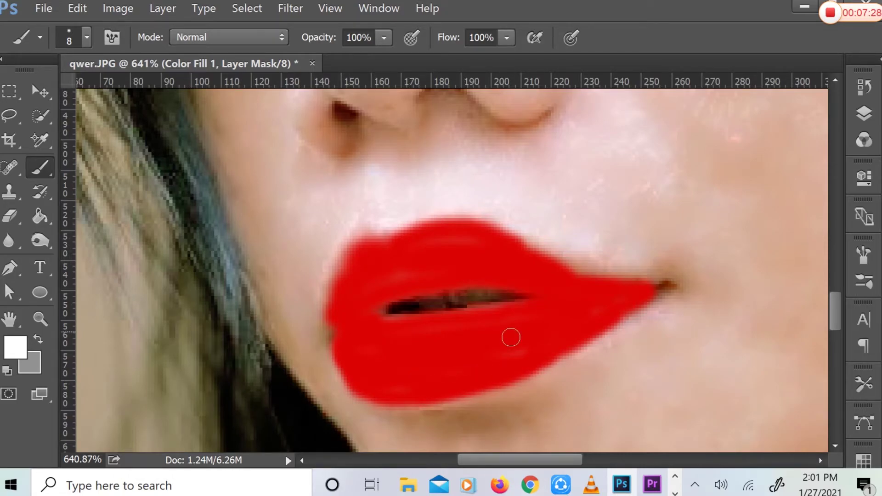
{"action": "key", "text": "bracketleft"}
{"action": "key", "text": "bracketleft"}
{"action": "left_click_drag", "start_coordinate": [665, 290], "coordinate": [653, 287]}
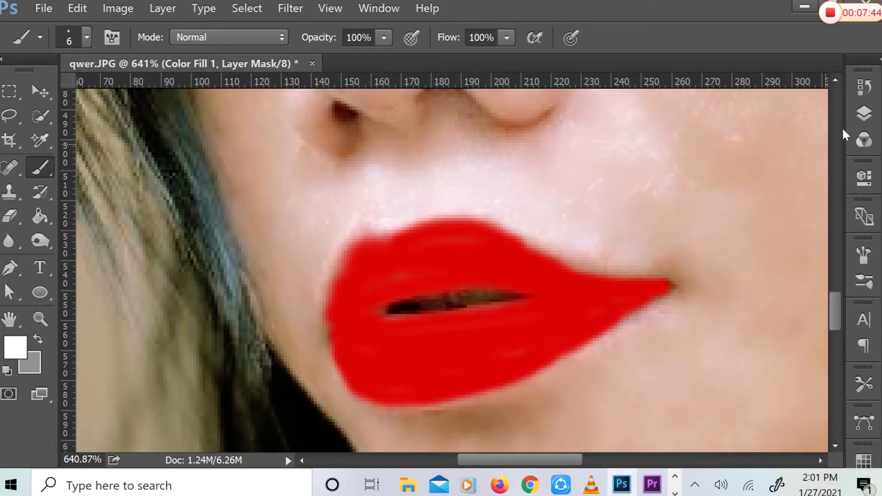
{"action": "key", "text": "F7"}
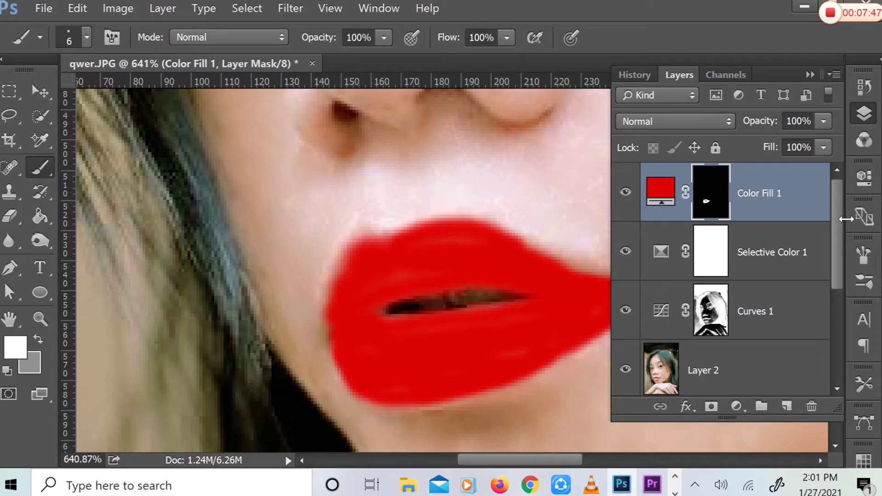
Step: Split Color Fill 1's Underlying Layer Blend If sliders to about 0/33 and 221/255
{"action": "left_click", "coordinate": [647, 177]}
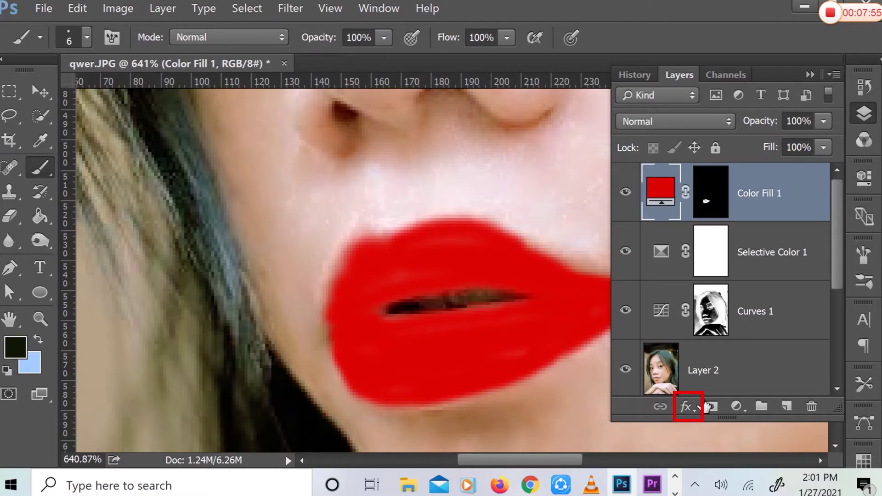
{"action": "left_click", "coordinate": [734, 406]}
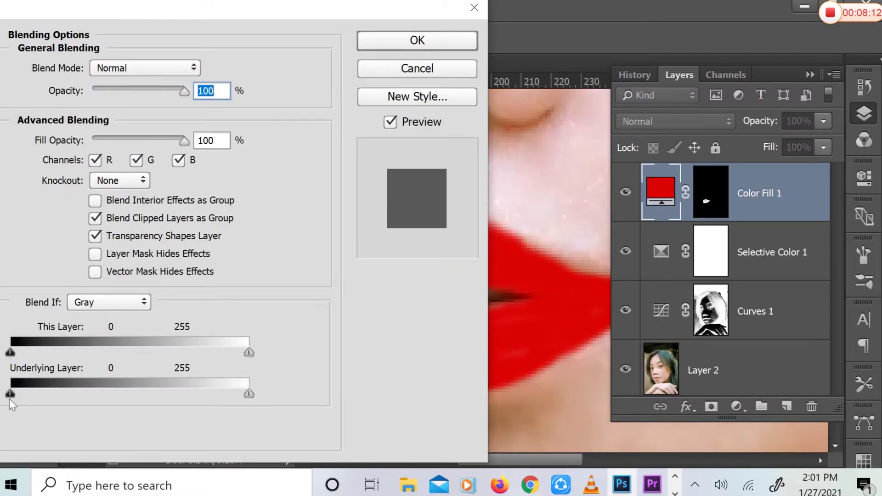
{"action": "key", "text": "alt"}
{"action": "left_click_drag", "start_coordinate": [9, 394], "coordinate": [43, 393]}
{"action": "left_click_drag", "start_coordinate": [249, 394], "coordinate": [214, 398]}
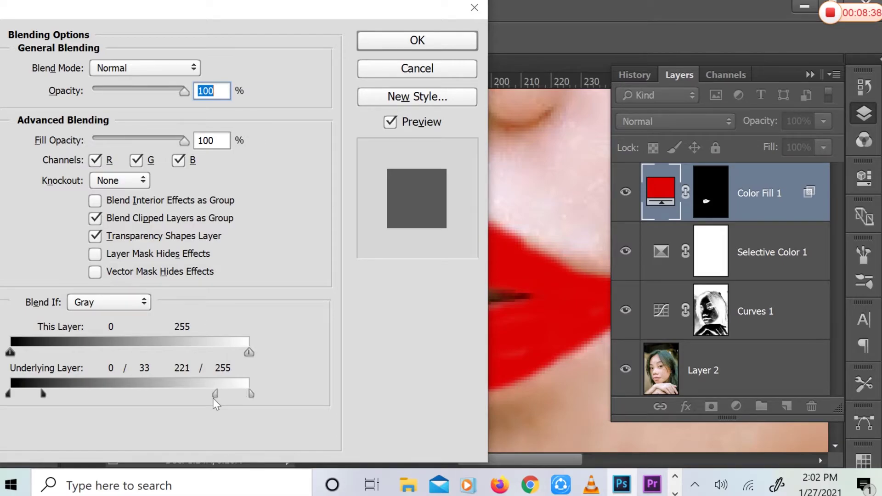
{"action": "left_click_drag", "start_coordinate": [43, 393], "coordinate": [46, 394]}
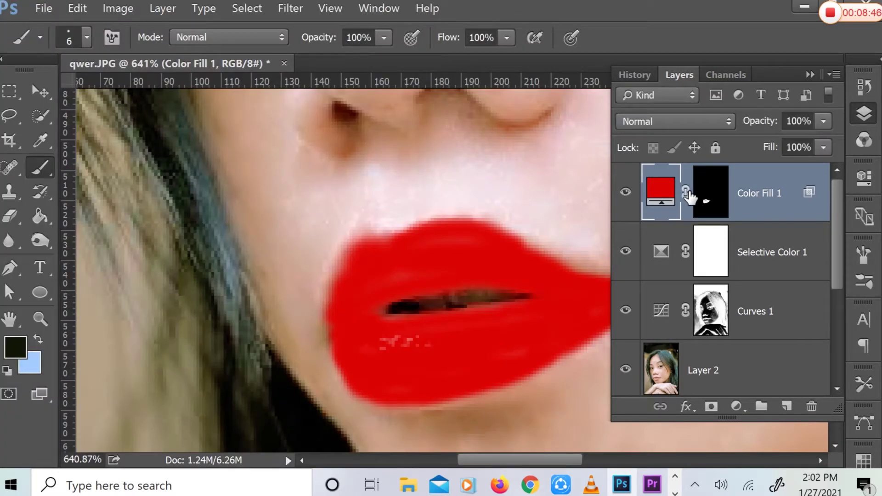
Step: Switch Color Fill 1 to Overlay blend mode and lower its opacity
{"action": "left_click", "coordinate": [709, 193]}
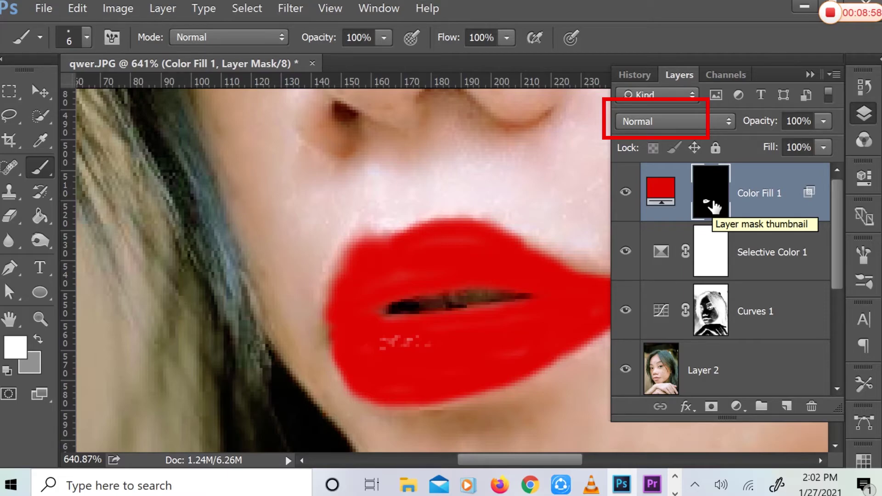
{"action": "left_click", "coordinate": [661, 121]}
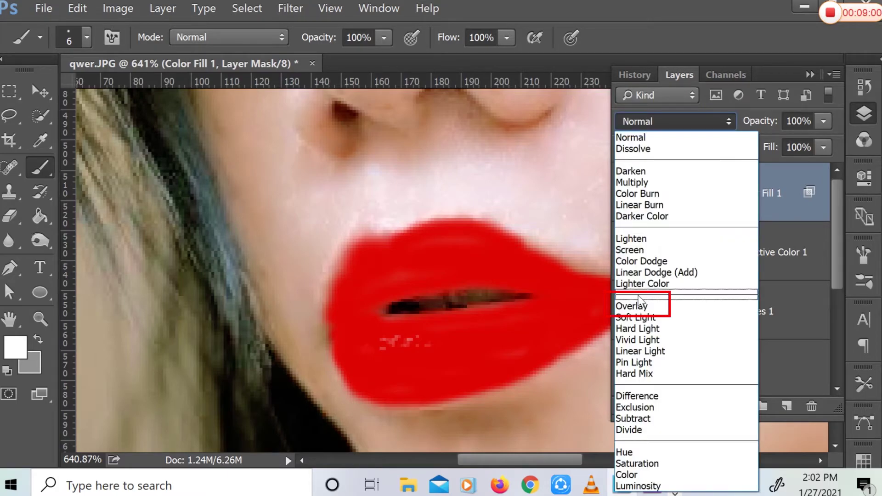
{"action": "left_click", "coordinate": [631, 306]}
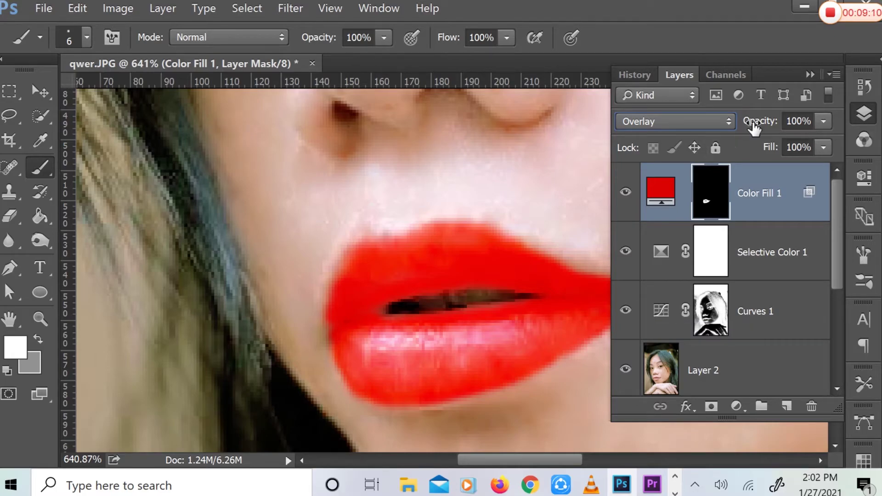
{"action": "left_click_drag", "start_coordinate": [752, 124], "coordinate": [751, 136]}
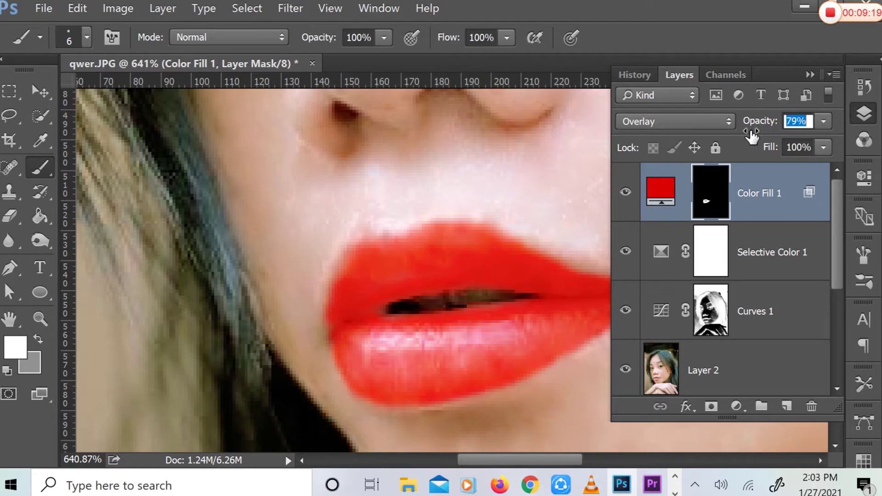
Step: Zoom out to the whole photo and set Color Fill 1 opacity to 66%
{"action": "left_click", "coordinate": [863, 114]}
{"action": "scroll", "coordinate": [426, 282], "scroll_direction": "down", "scroll_amount": 3}
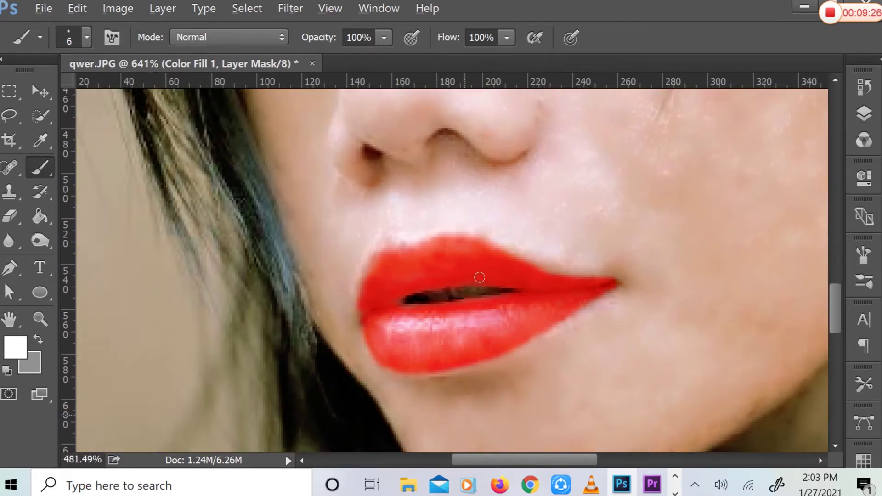
{"action": "scroll", "coordinate": [480, 277], "scroll_direction": "down", "scroll_amount": 1}
{"action": "scroll", "coordinate": [488, 262], "scroll_direction": "down", "scroll_amount": 1}
{"action": "scroll", "coordinate": [496, 262], "scroll_direction": "down", "scroll_amount": 1}
{"action": "scroll", "coordinate": [496, 262], "scroll_direction": "down", "scroll_amount": 1}
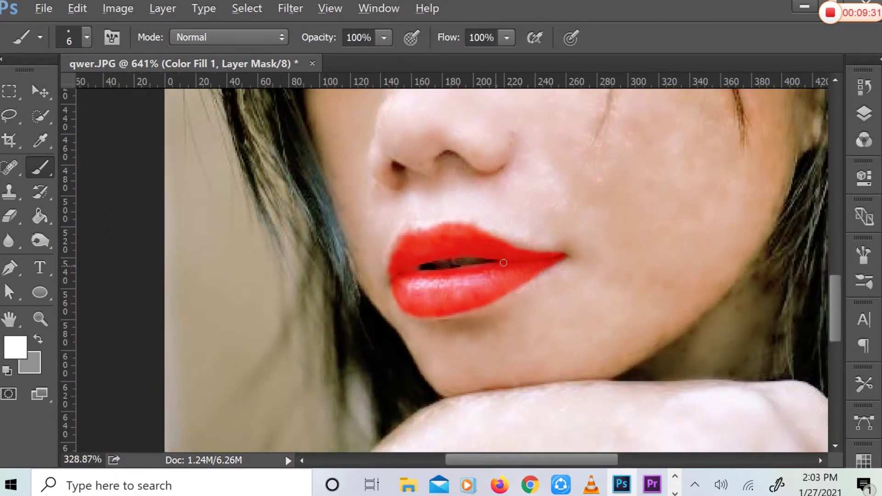
{"action": "scroll", "coordinate": [515, 253], "scroll_direction": "down", "scroll_amount": 2}
{"action": "scroll", "coordinate": [518, 254], "scroll_direction": "down", "scroll_amount": 2}
{"action": "scroll", "coordinate": [511, 261], "scroll_direction": "down", "scroll_amount": 1}
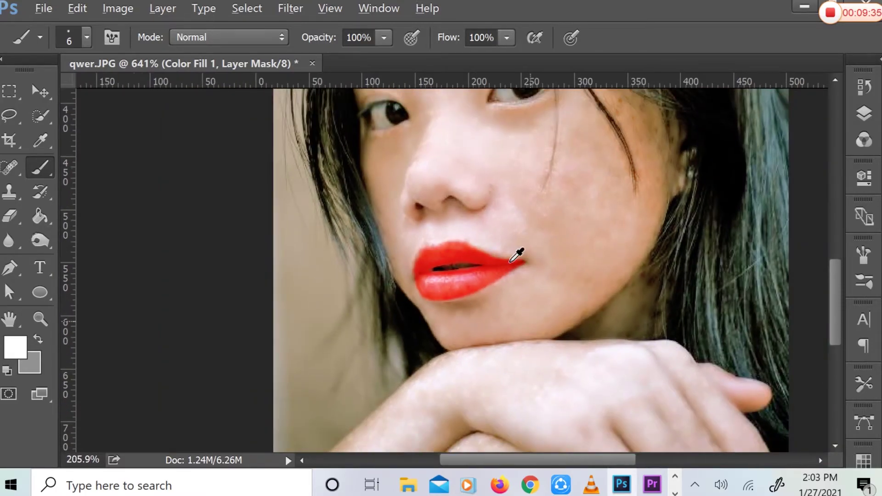
{"action": "scroll", "coordinate": [523, 256], "scroll_direction": "down", "scroll_amount": 1}
{"action": "scroll", "coordinate": [624, 290], "scroll_direction": "down", "scroll_amount": 1}
{"action": "scroll", "coordinate": [624, 289], "scroll_direction": "down", "scroll_amount": 1}
{"action": "scroll", "coordinate": [624, 287], "scroll_direction": "down", "scroll_amount": 1}
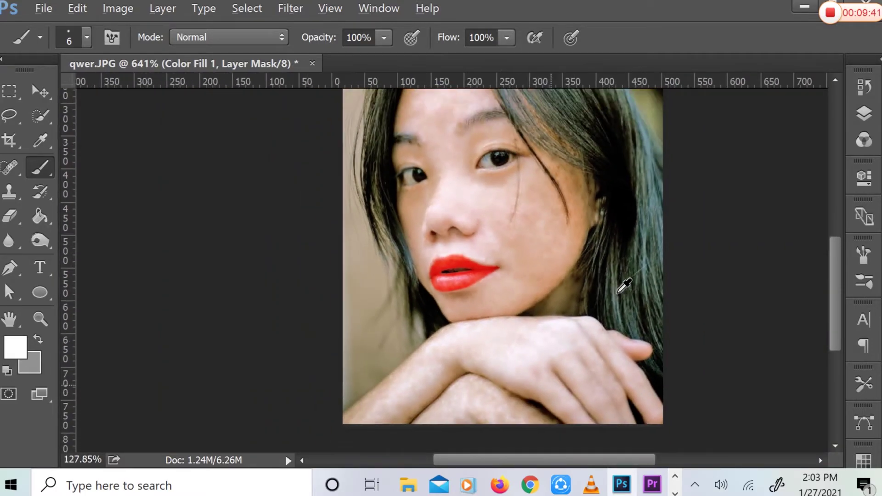
{"action": "scroll", "coordinate": [624, 287], "scroll_direction": "down", "scroll_amount": 1}
{"action": "scroll", "coordinate": [623, 285], "scroll_direction": "down", "scroll_amount": 1}
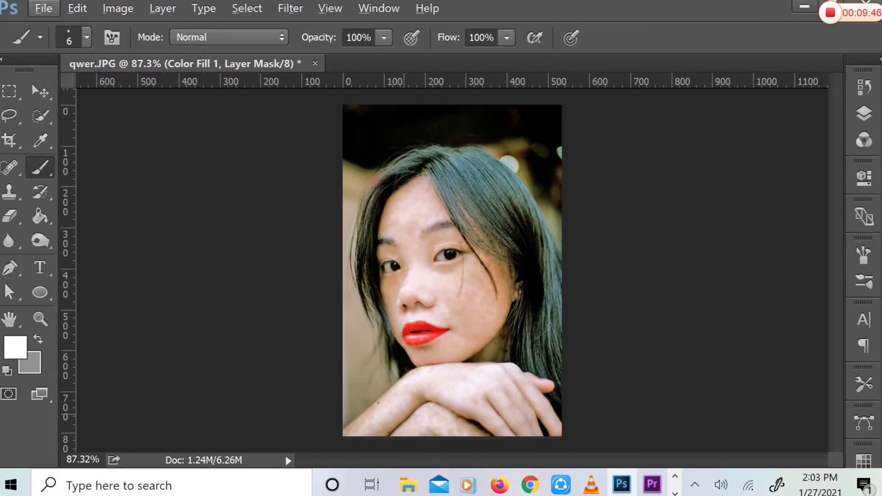
{"action": "left_click", "coordinate": [864, 112]}
{"action": "left_click_drag", "start_coordinate": [763, 125], "coordinate": [752, 126]}
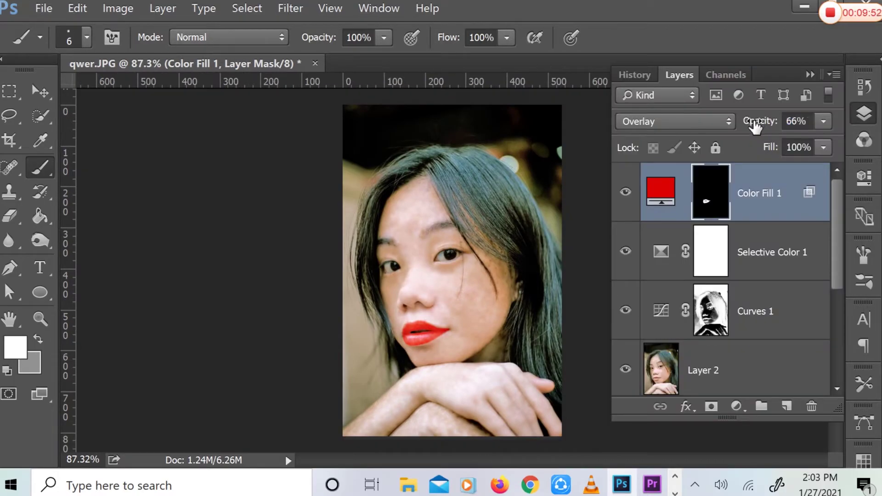
Step: Try a magenta shade for the lip fill colour
{"action": "double_click", "coordinate": [660, 195]}
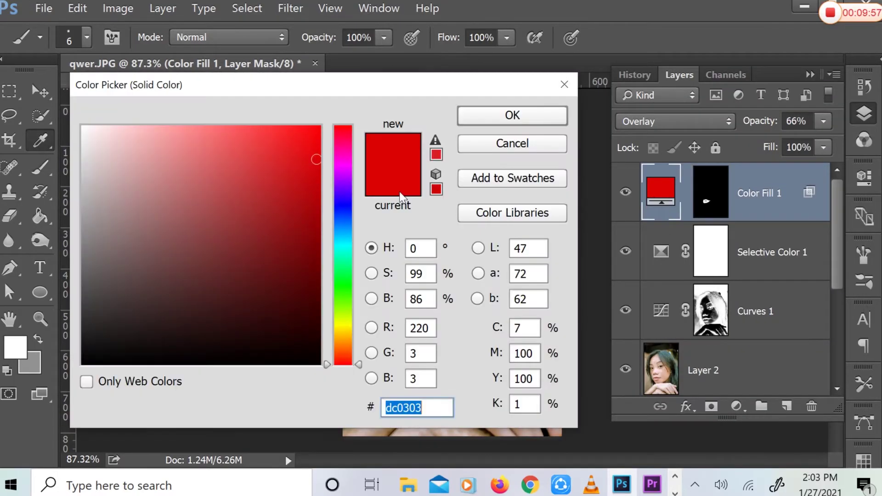
{"action": "left_click_drag", "start_coordinate": [316, 137], "coordinate": [318, 162]}
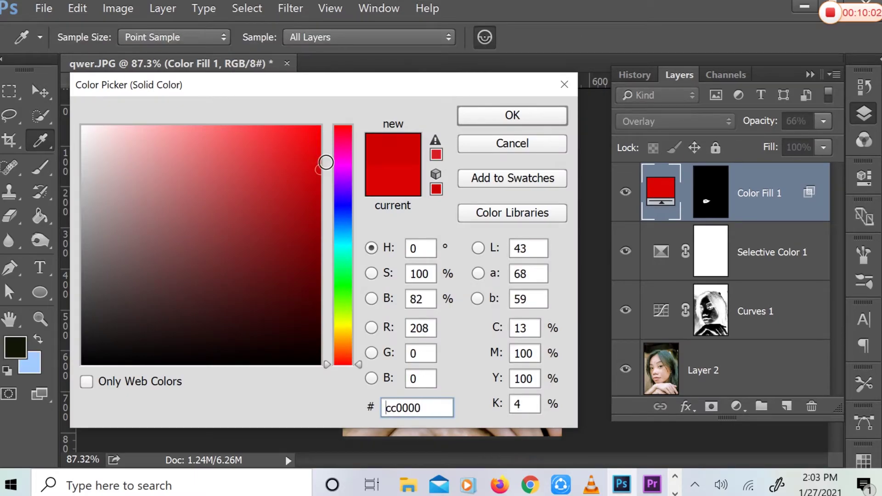
{"action": "left_click_drag", "start_coordinate": [329, 345], "coordinate": [342, 243]}
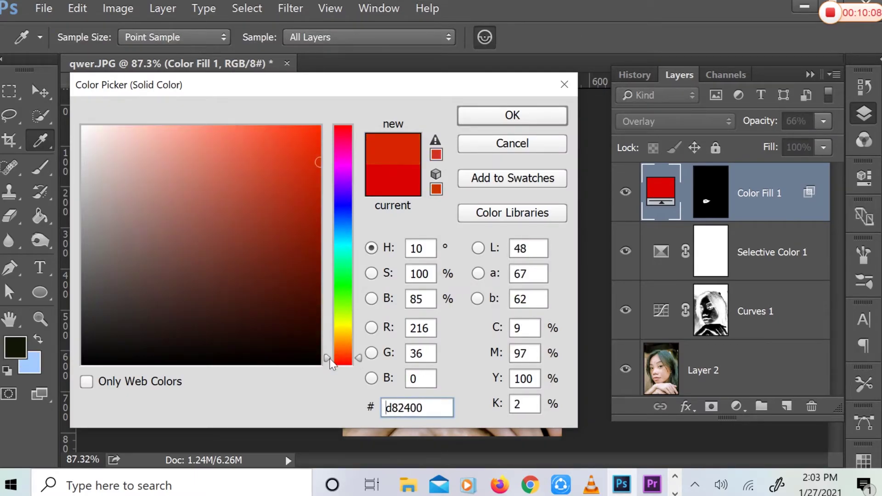
{"action": "left_click_drag", "start_coordinate": [342, 243], "coordinate": [342, 158]}
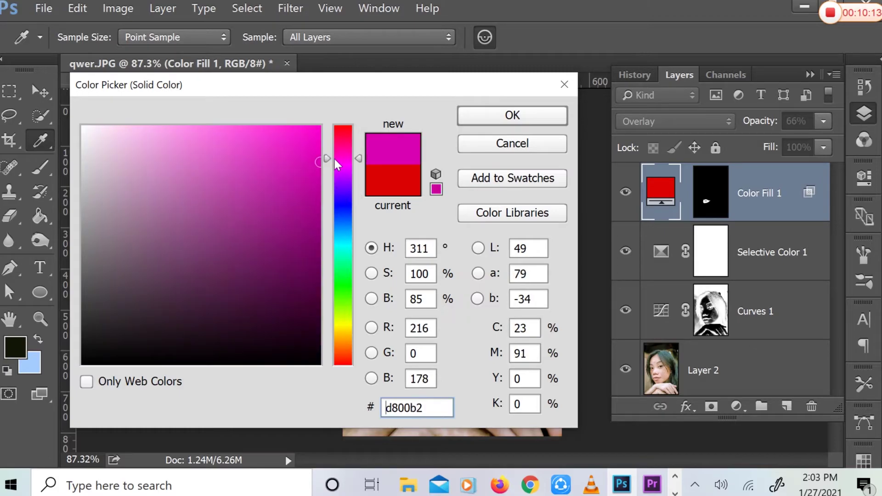
{"action": "left_click", "coordinate": [488, 117]}
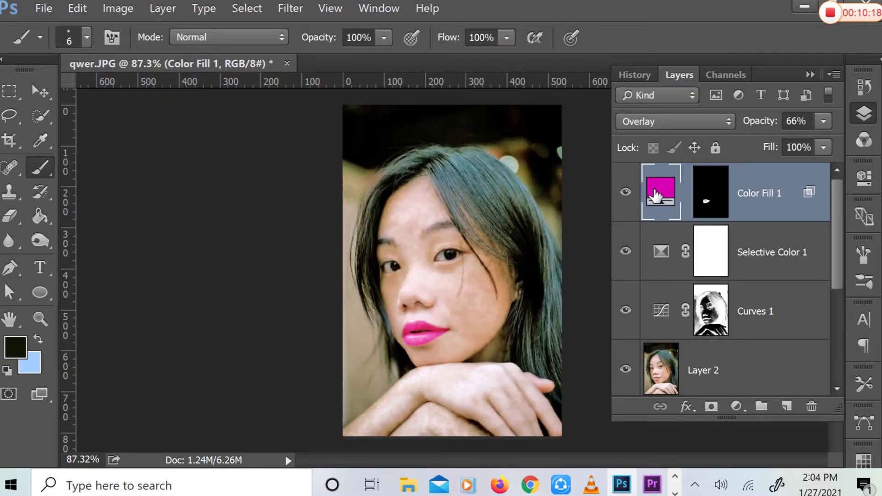
Step: Try yellow and then orange shades for the lip fill colour
{"action": "double_click", "coordinate": [657, 188]}
{"action": "left_click", "coordinate": [342, 322]}
{"action": "left_click", "coordinate": [225, 126]}
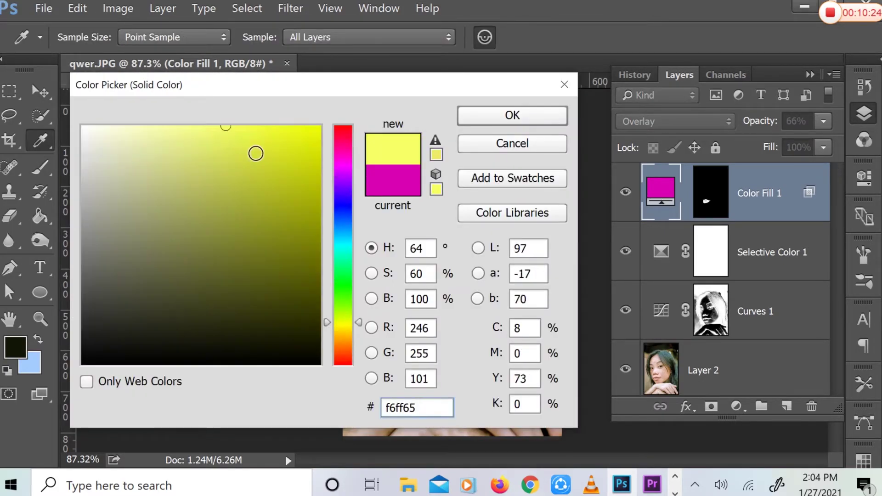
{"action": "left_click", "coordinate": [342, 333]}
{"action": "left_click", "coordinate": [342, 352]}
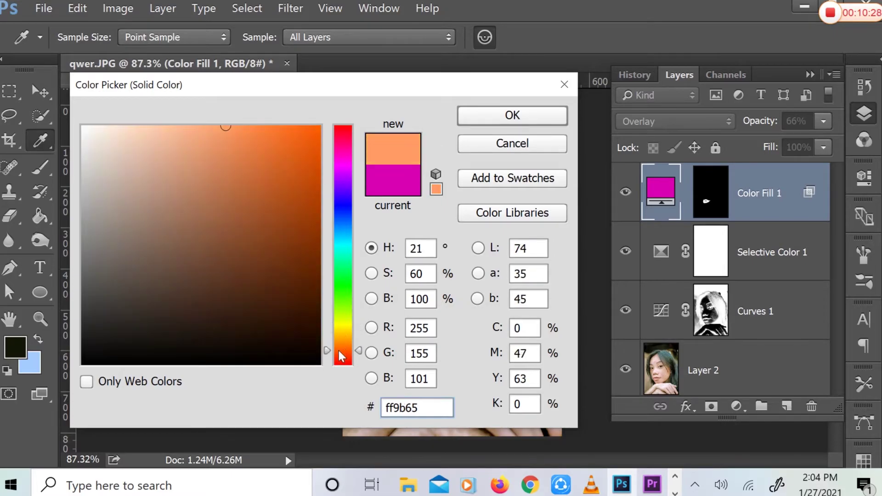
{"action": "left_click", "coordinate": [484, 118]}
Step: Hide the lip fill and eyedropper-sample the natural lip colour
{"action": "left_click", "coordinate": [625, 191]}
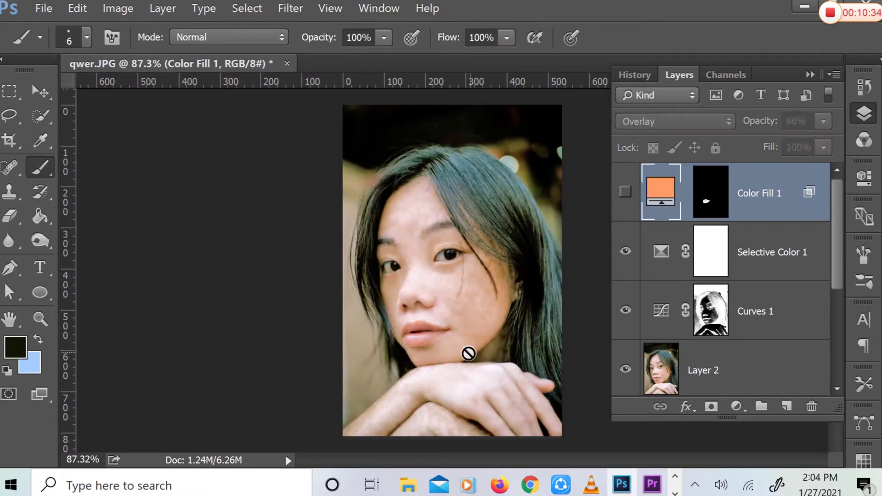
{"action": "key", "text": "i"}
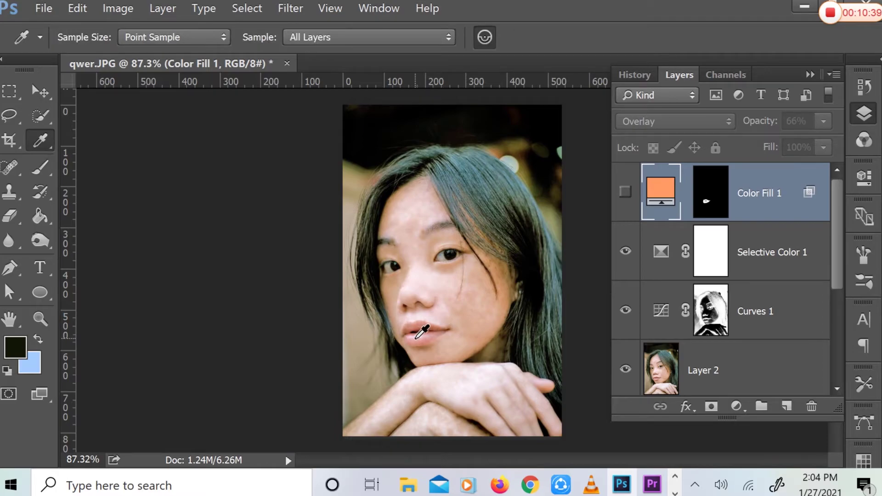
{"action": "left_click", "coordinate": [419, 337]}
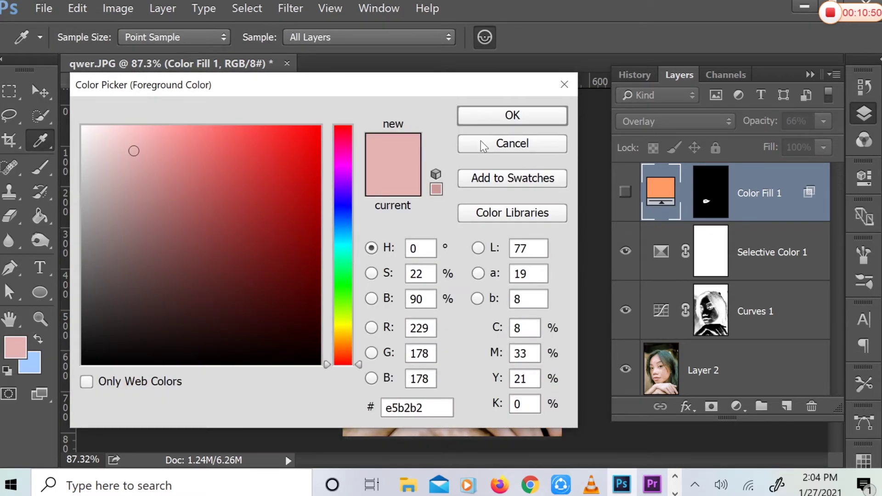
{"action": "left_click", "coordinate": [395, 416]}
{"action": "left_click", "coordinate": [539, 144]}
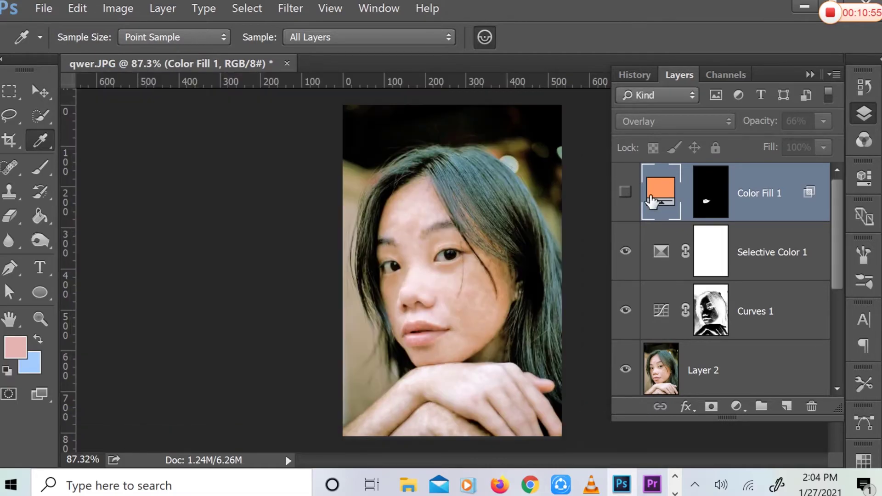
Step: Set the lip fill to a deeper red based on the sampled pink and show it again
{"action": "double_click", "coordinate": [653, 200]}
{"action": "left_click", "coordinate": [15, 348]}
{"action": "left_click", "coordinate": [146, 150]}
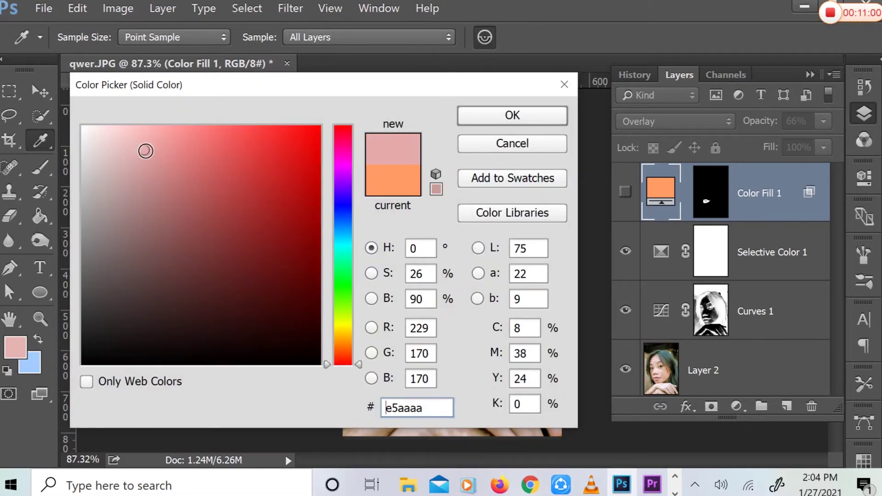
{"action": "left_click_drag", "start_coordinate": [146, 151], "coordinate": [219, 164]}
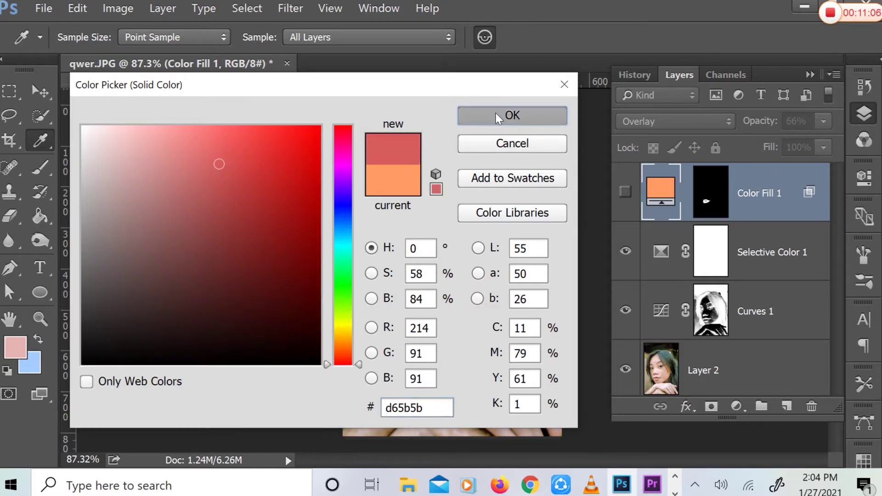
{"action": "left_click", "coordinate": [495, 112]}
{"action": "left_click", "coordinate": [625, 192]}
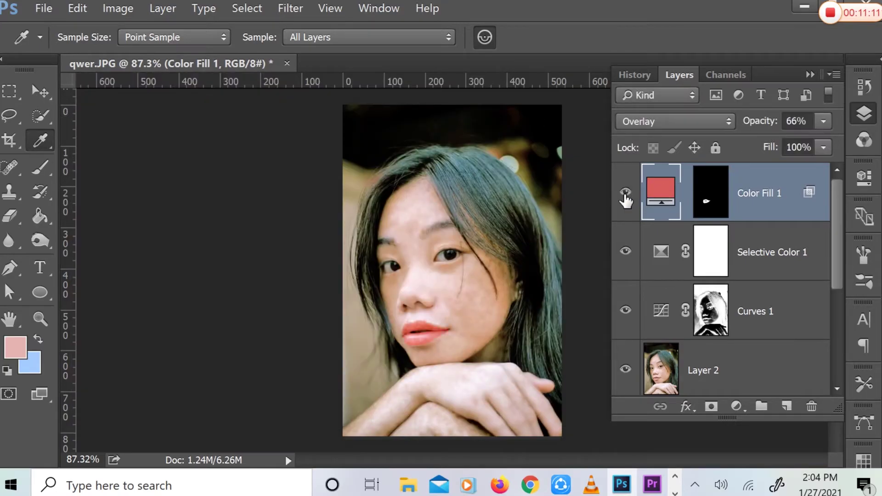
Step: Saturate the lip fill to coral red d54444 and raise its opacity to 82%
{"action": "double_click", "coordinate": [657, 195]}
{"action": "mouse_move", "coordinate": [244, 178]}
{"action": "left_mouse_down"}
{"action": "mouse_move", "coordinate": [224, 163]}
{"action": "mouse_move", "coordinate": [244, 165]}
{"action": "left_mouse_up"}
{"action": "left_click", "coordinate": [475, 118]}
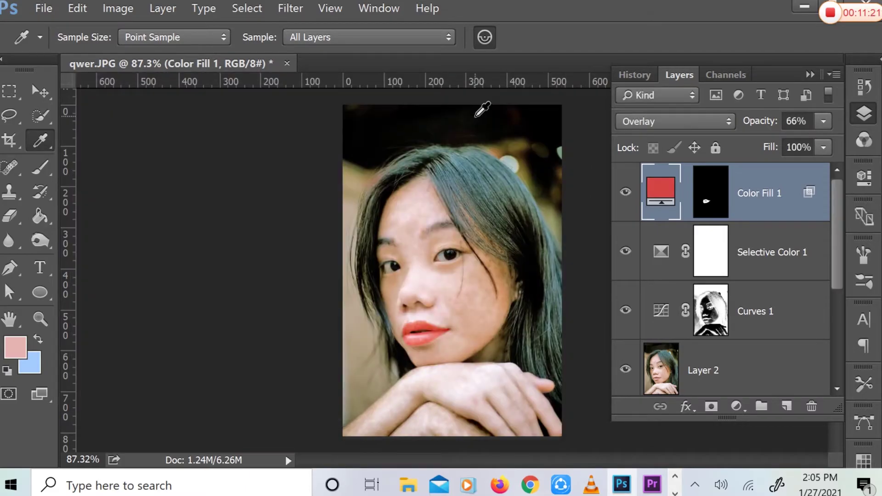
{"action": "mouse_move", "coordinate": [764, 124]}
{"action": "left_mouse_down"}
{"action": "mouse_move", "coordinate": [768, 132]}
{"action": "mouse_move", "coordinate": [755, 128]}
{"action": "left_mouse_up"}
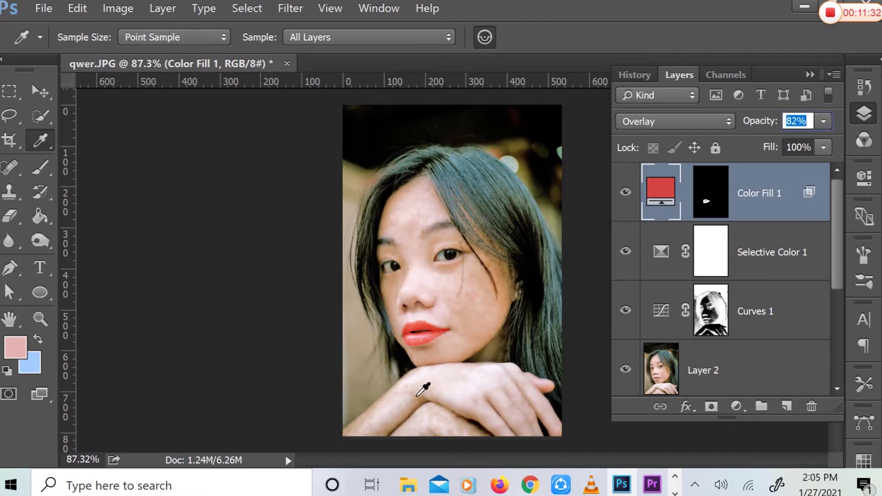
{"action": "left_click", "coordinate": [40, 90]}
{"action": "left_click", "coordinate": [859, 118]}
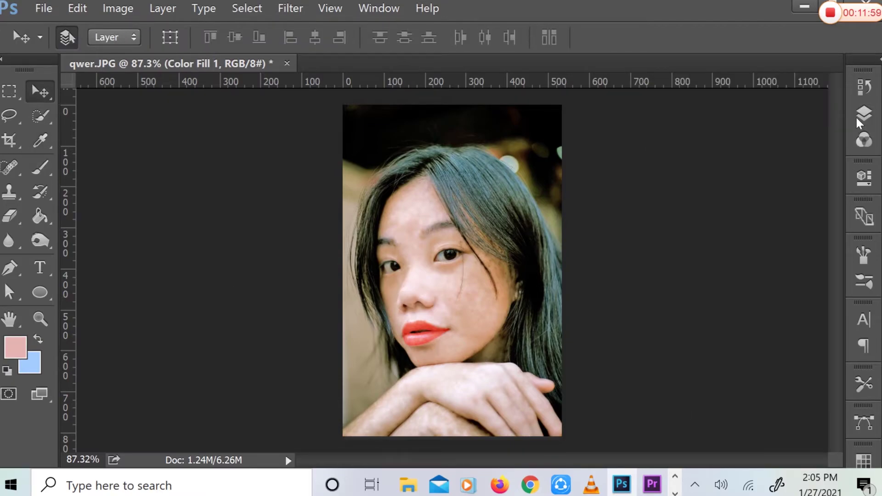
Step: Stamp visible layers with Ctrl+Shift+Alt+E into Layer 3, then duplicate it as Layer 3 copy
{"action": "left_click", "coordinate": [857, 119]}
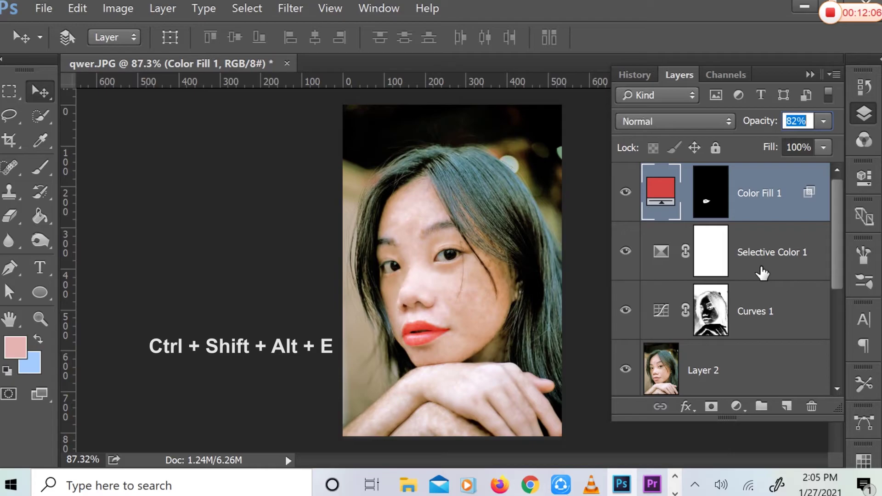
{"action": "key", "text": "ctrl+shift+alt+e"}
{"action": "right_click", "coordinate": [711, 206]}
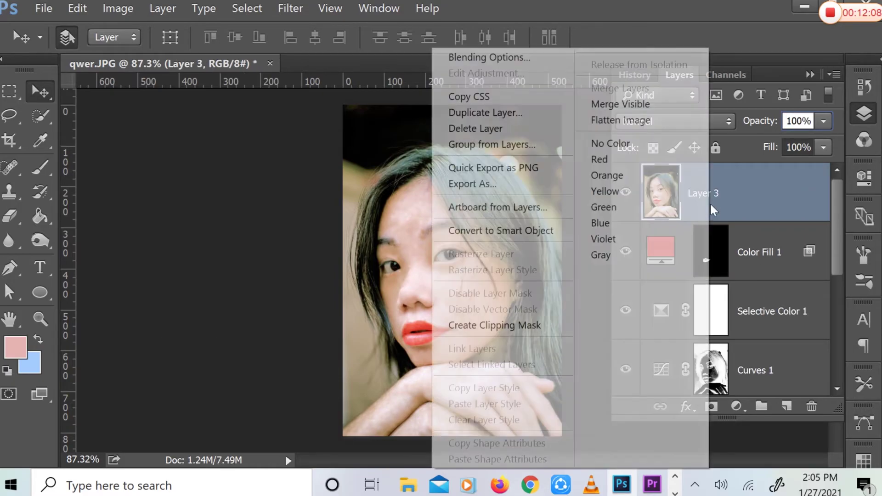
{"action": "key", "text": "ctrl+j"}
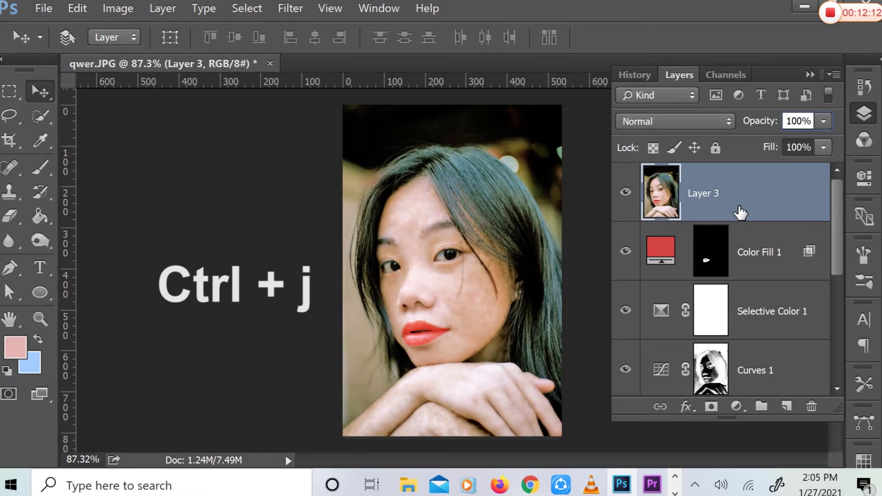
{"action": "key", "text": "ctrl+j"}
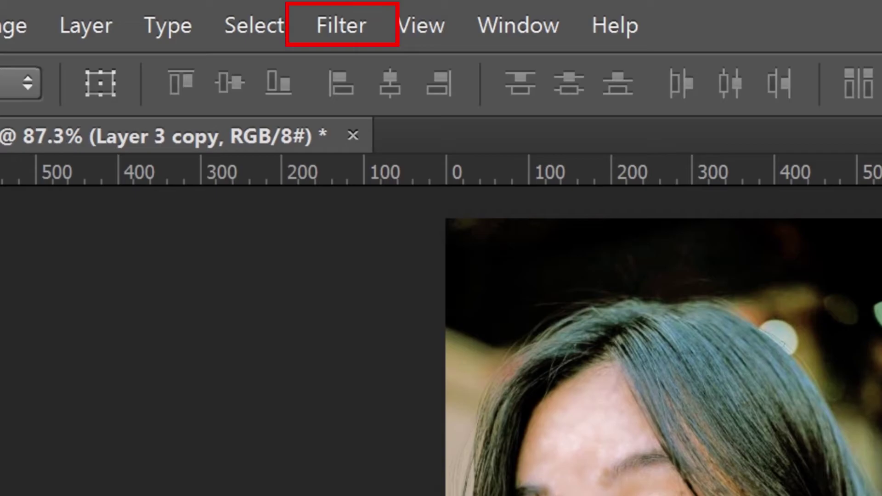
Step: Smart-sharpen Layer 3 copy with Reduce Noise 0, Radius 1.0 and Amount 320
{"action": "left_click", "coordinate": [354, 26]}
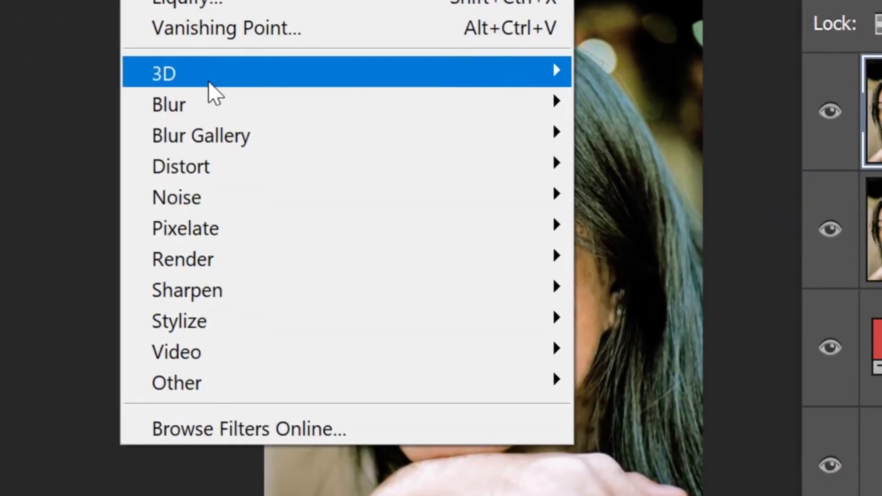
{"action": "mouse_move", "coordinate": [187, 291]}
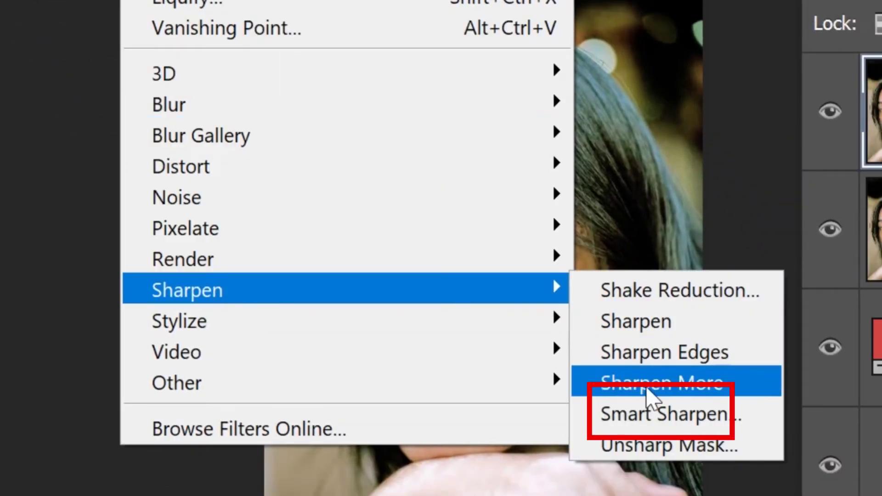
{"action": "left_click", "coordinate": [615, 414]}
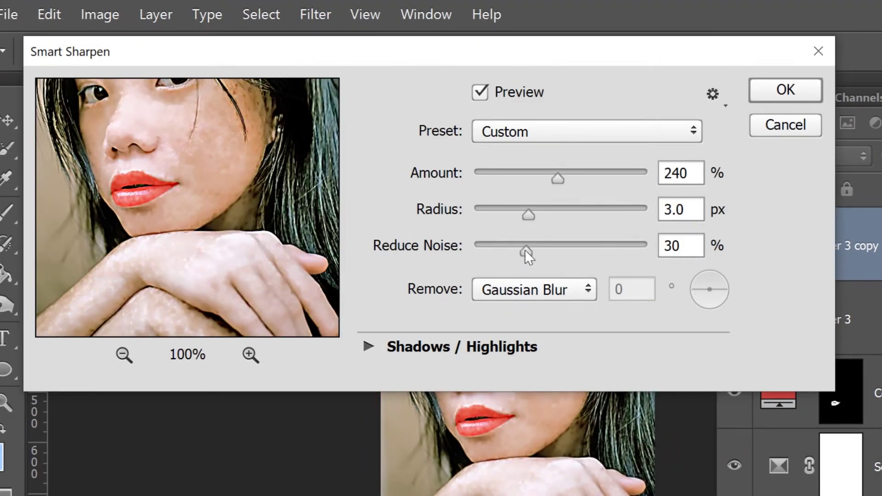
{"action": "left_click_drag", "start_coordinate": [525, 250], "coordinate": [470, 255]}
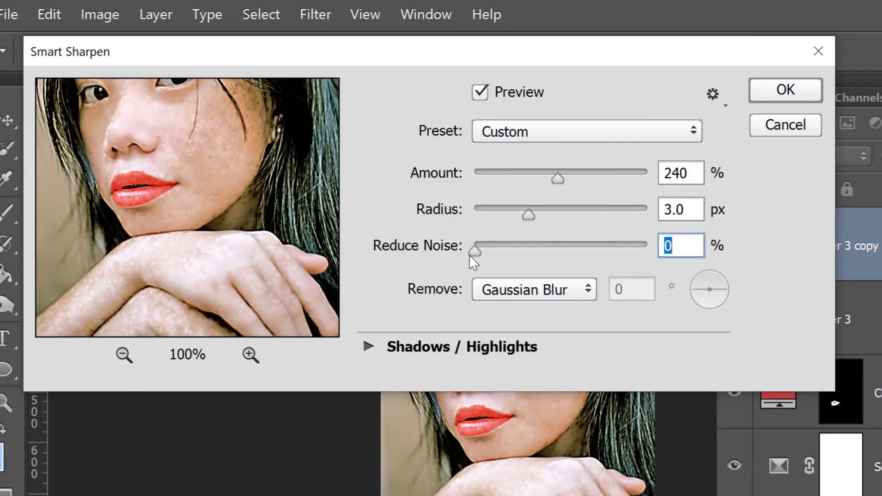
{"action": "mouse_move", "coordinate": [525, 213]}
{"action": "left_mouse_down"}
{"action": "mouse_move", "coordinate": [589, 211]}
{"action": "mouse_move", "coordinate": [475, 210]}
{"action": "left_mouse_up"}
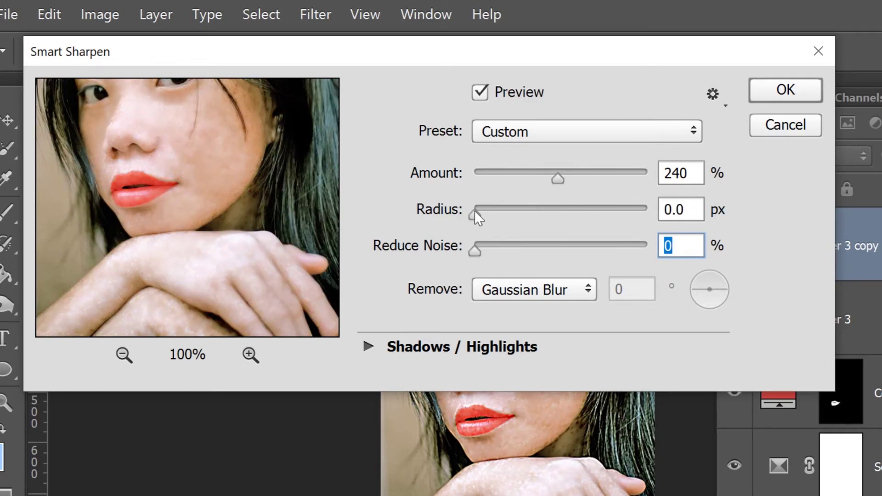
{"action": "left_click", "coordinate": [475, 210]}
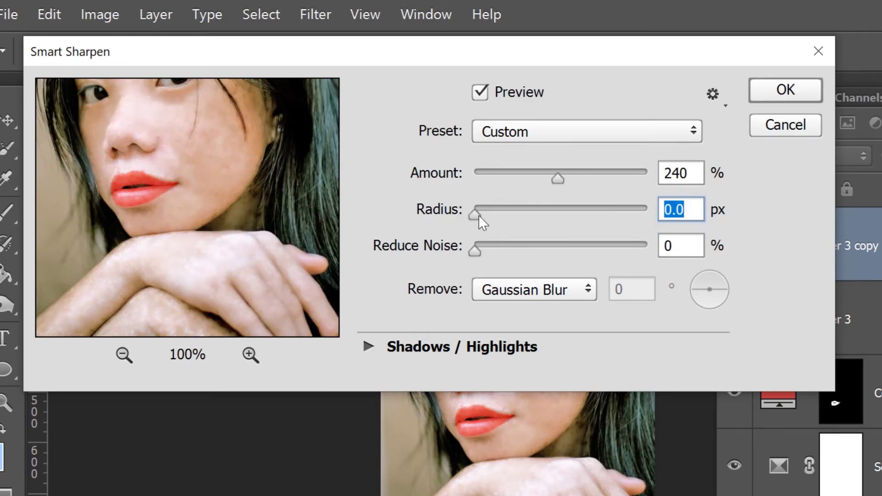
{"action": "left_click_drag", "start_coordinate": [478, 215], "coordinate": [497, 213]}
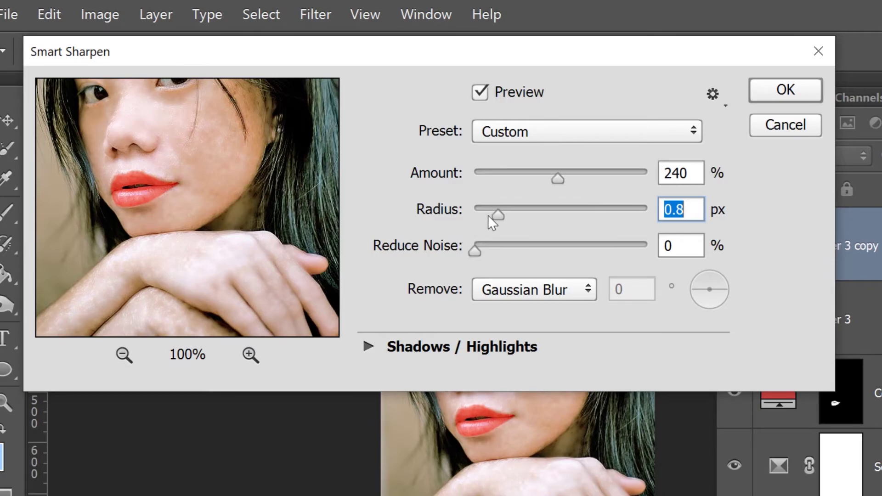
{"action": "left_click_drag", "start_coordinate": [498, 215], "coordinate": [502, 215]}
{"action": "left_click_drag", "start_coordinate": [557, 178], "coordinate": [584, 181]}
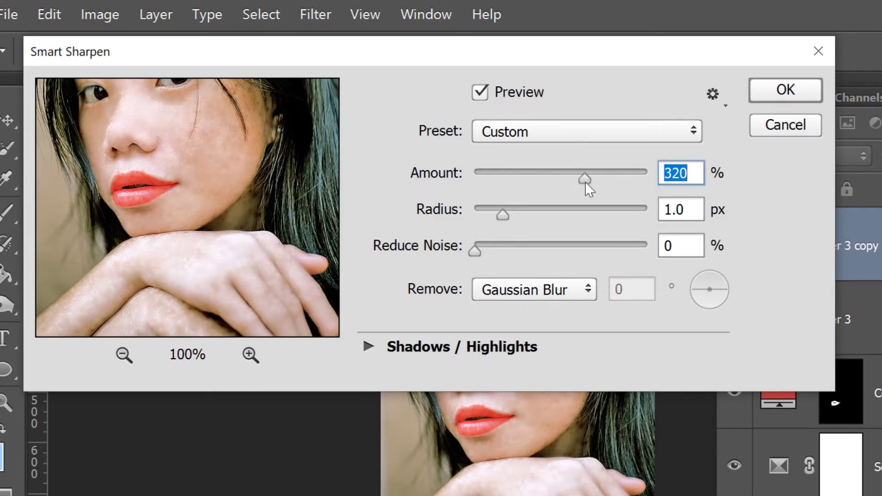
{"action": "left_click", "coordinate": [756, 94]}
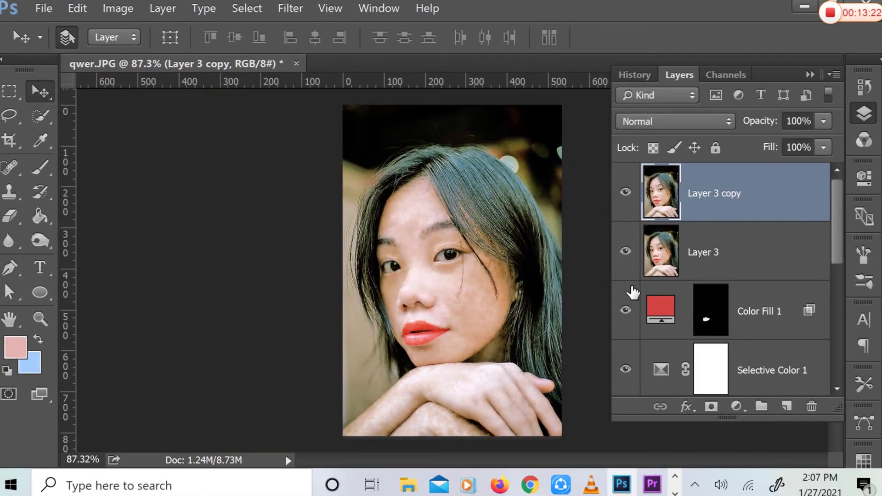
Step: Toggle the sharpened copy's visibility to compare, then select Layer 3
{"action": "scroll", "coordinate": [632, 292], "scroll_direction": "down", "scroll_amount": 5}
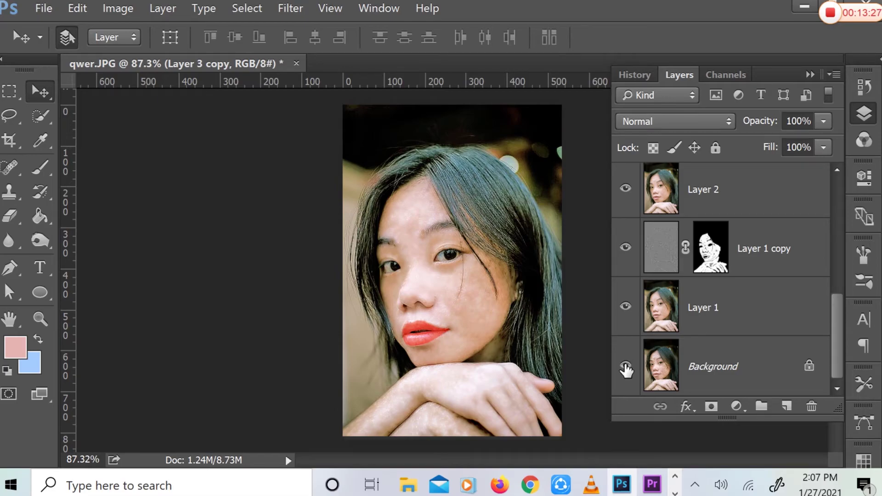
{"action": "scroll", "coordinate": [626, 322], "scroll_direction": "up", "scroll_amount": 5}
{"action": "left_click", "coordinate": [626, 191]}
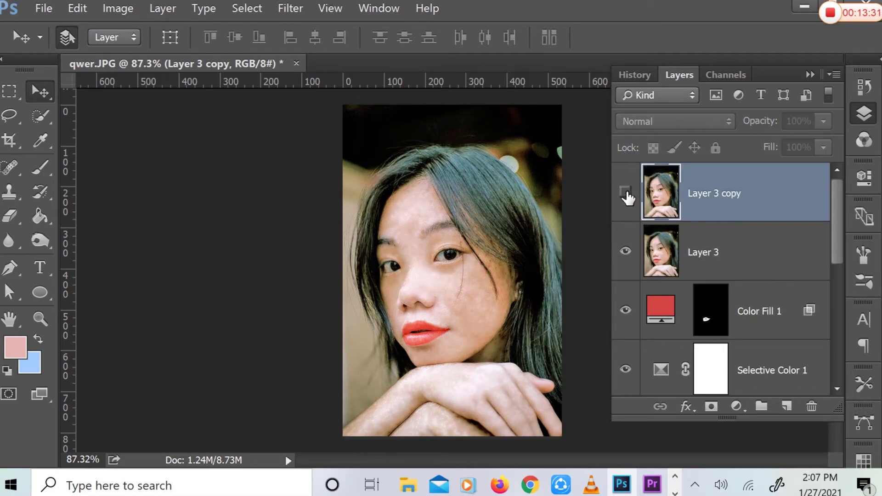
{"action": "left_click", "coordinate": [626, 192]}
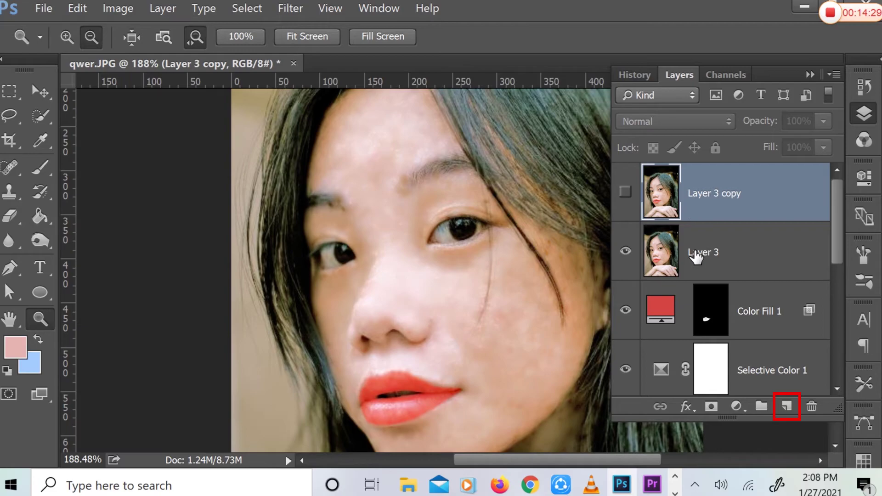
{"action": "left_click", "coordinate": [696, 257]}
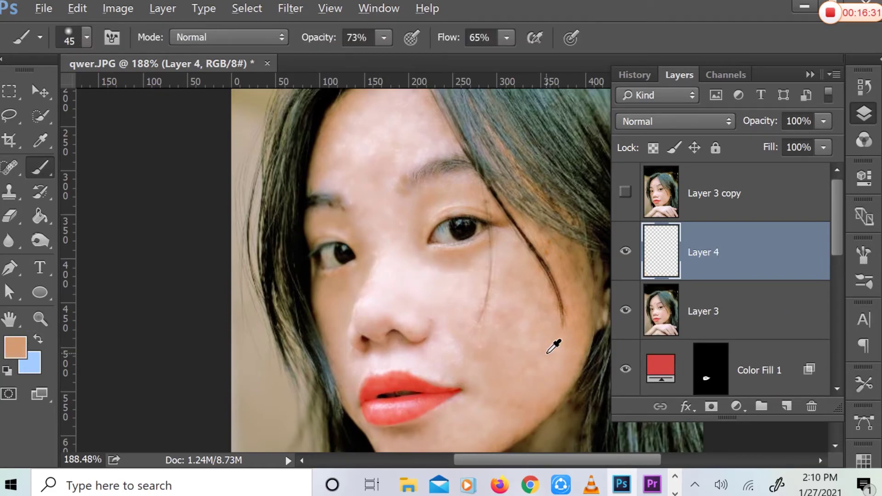
Step: With a sampled skin tone and reduced flow and opacity, paint the right cheek and under the eye
{"action": "left_click", "coordinate": [546, 353], "text": "alt"}
{"action": "left_click_drag", "start_coordinate": [449, 37], "coordinate": [441, 37]}
{"action": "left_click_drag", "start_coordinate": [309, 39], "coordinate": [313, 42]}
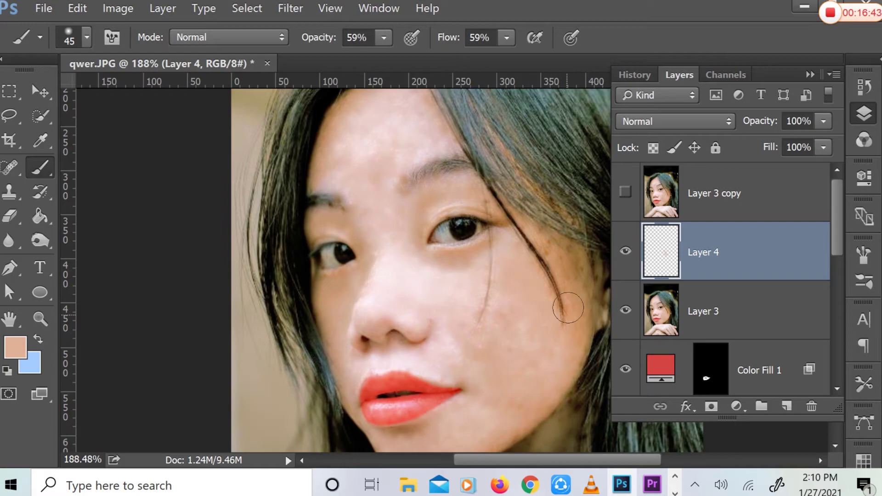
{"action": "mouse_move", "coordinate": [547, 245]}
{"action": "left_mouse_down"}
{"action": "mouse_move", "coordinate": [577, 285]}
{"action": "mouse_move", "coordinate": [508, 300]}
{"action": "mouse_move", "coordinate": [522, 361]}
{"action": "mouse_move", "coordinate": [510, 251]}
{"action": "left_mouse_up"}
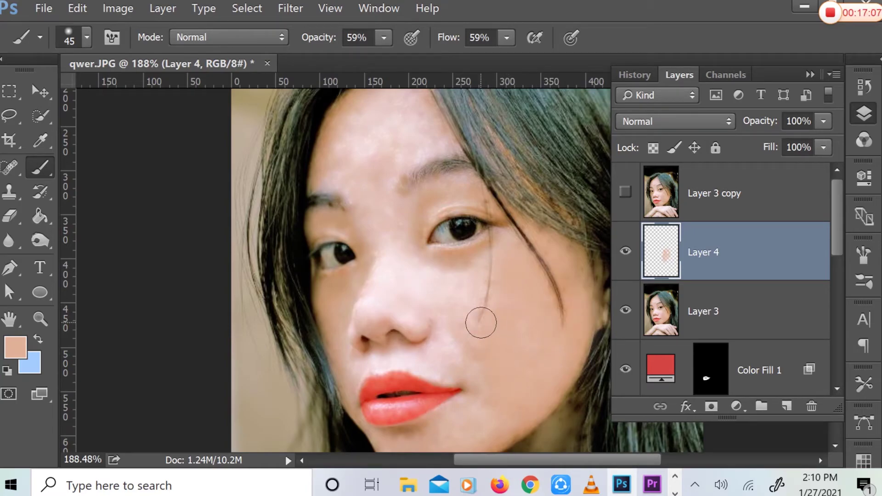
{"action": "left_click", "coordinate": [482, 293], "text": "alt"}
{"action": "key", "text": "bracketleft"}
{"action": "key", "text": "bracketleft"}
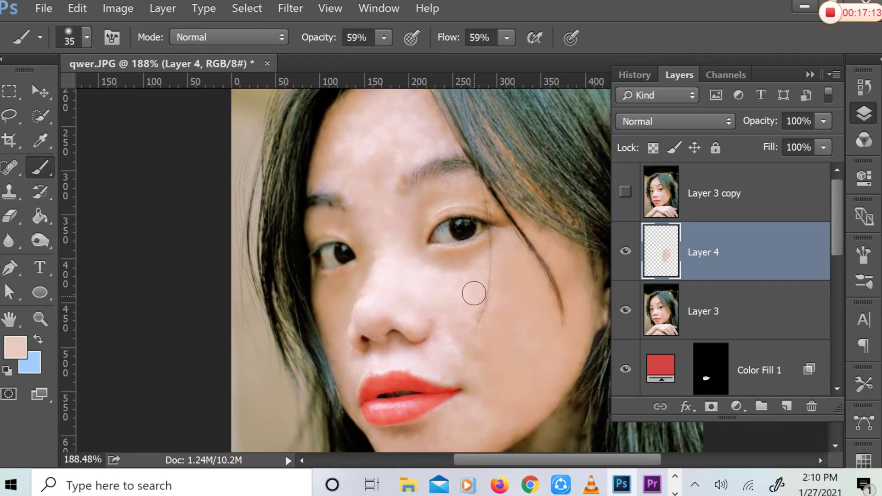
{"action": "mouse_move", "coordinate": [464, 274]}
{"action": "left_mouse_down"}
{"action": "mouse_move", "coordinate": [479, 266]}
{"action": "mouse_move", "coordinate": [443, 368]}
{"action": "mouse_move", "coordinate": [441, 346]}
{"action": "mouse_move", "coordinate": [475, 319]}
{"action": "mouse_move", "coordinate": [498, 385]}
{"action": "left_mouse_up"}
Step: At 44% brush opacity, smooth the chin and paint a tan tone along the cheek toward the lips
{"action": "left_click_drag", "start_coordinate": [318, 38], "coordinate": [311, 38]}
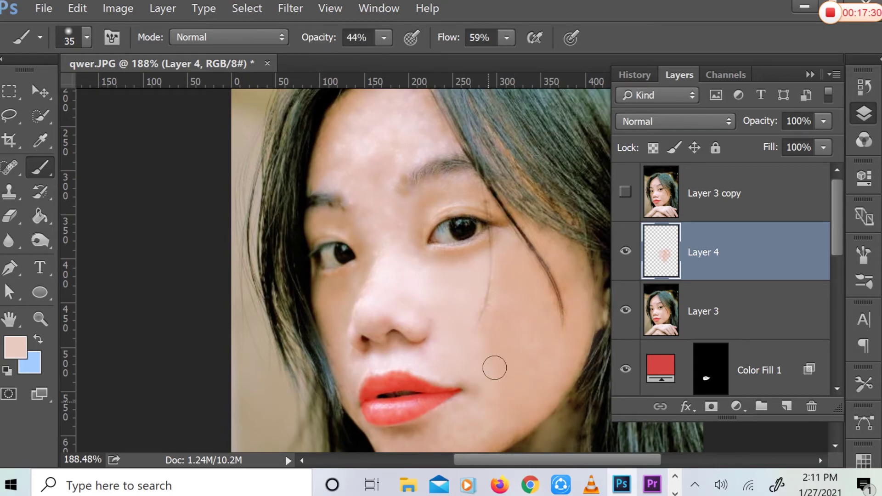
{"action": "scroll", "coordinate": [464, 368], "scroll_direction": "down", "scroll_amount": 2}
{"action": "scroll", "coordinate": [465, 388], "scroll_direction": "down", "scroll_amount": 2}
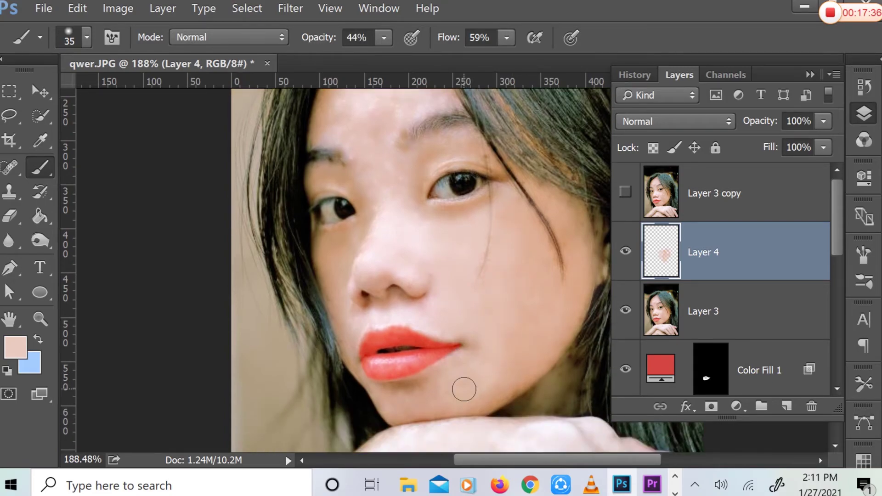
{"action": "left_click_drag", "start_coordinate": [437, 408], "coordinate": [453, 404]}
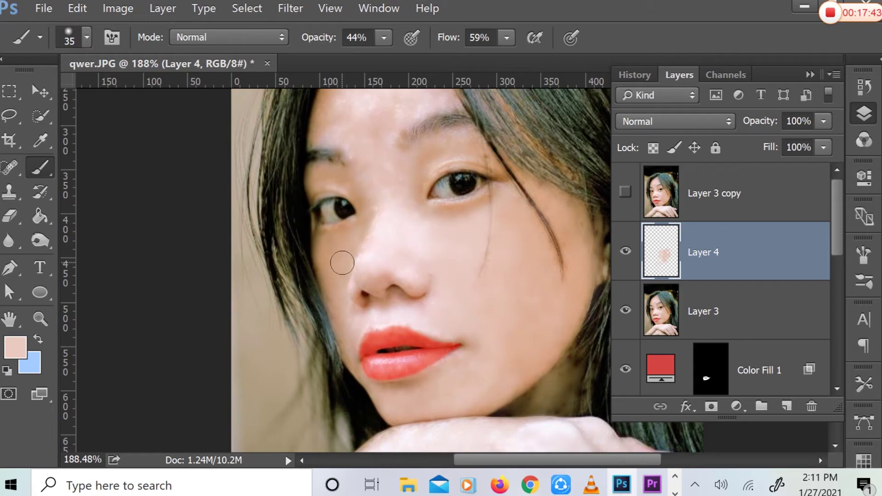
{"action": "left_click", "coordinate": [343, 258], "text": "alt"}
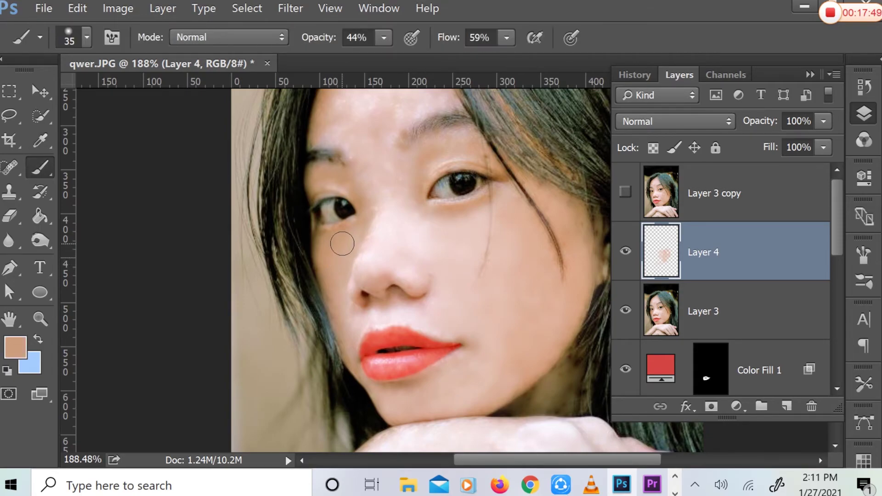
{"action": "left_click_drag", "start_coordinate": [335, 301], "coordinate": [345, 335]}
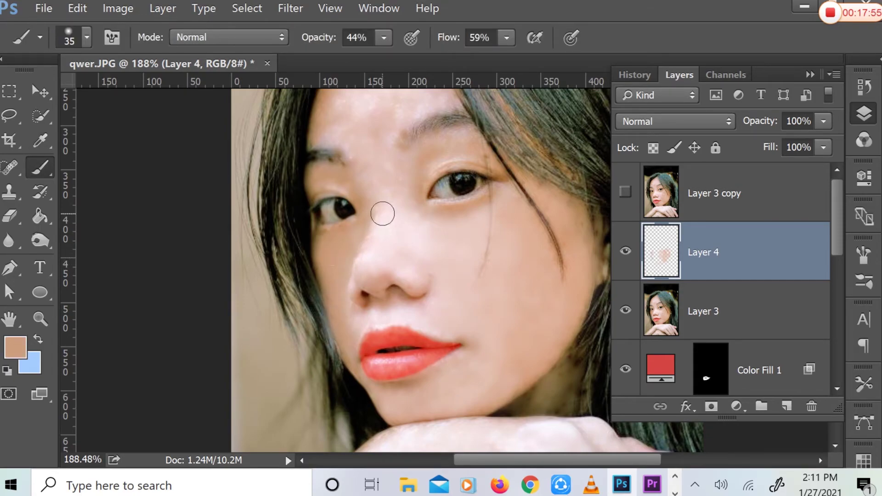
Step: Sample light pink nose and brow skin tones and shrink the brush for the brow area
{"action": "left_click", "coordinate": [371, 248], "text": "alt"}
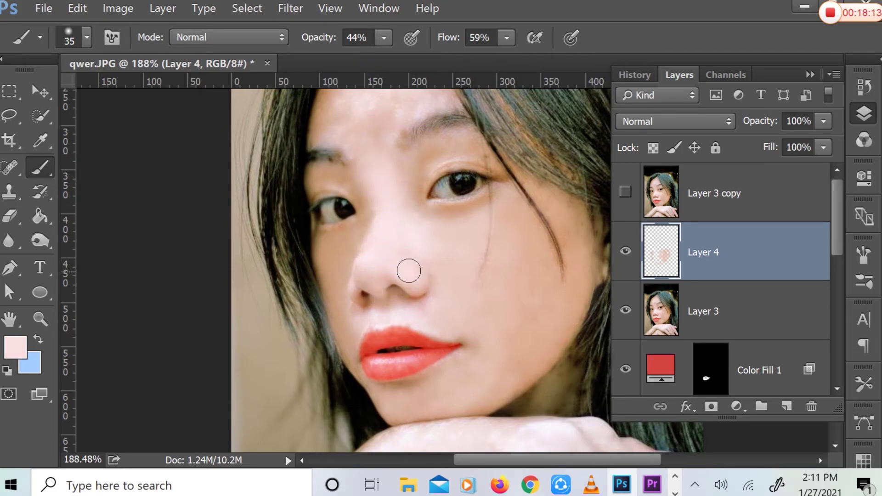
{"action": "scroll", "coordinate": [404, 299], "scroll_direction": "up", "scroll_amount": 2}
{"action": "scroll", "coordinate": [427, 312], "scroll_direction": "up", "scroll_amount": 2}
{"action": "scroll", "coordinate": [446, 274], "scroll_direction": "up", "scroll_amount": 1}
{"action": "scroll", "coordinate": [434, 282], "scroll_direction": "up", "scroll_amount": 1}
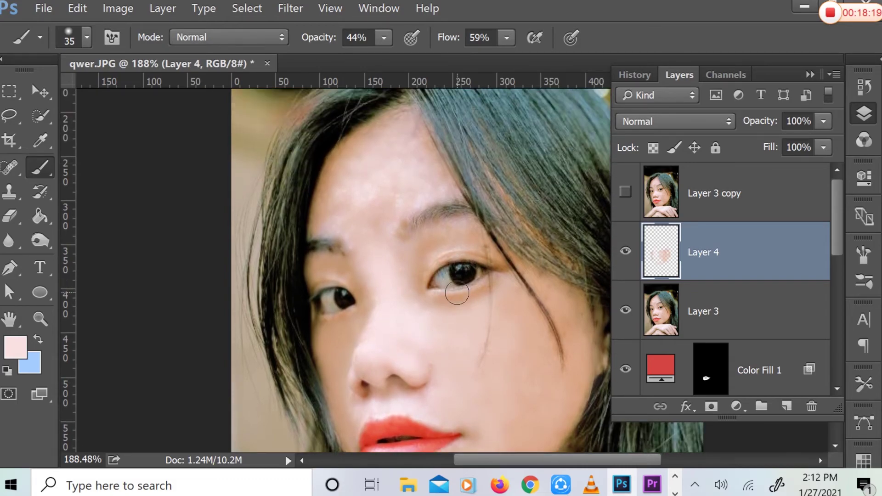
{"action": "left_click", "coordinate": [419, 250], "text": "alt"}
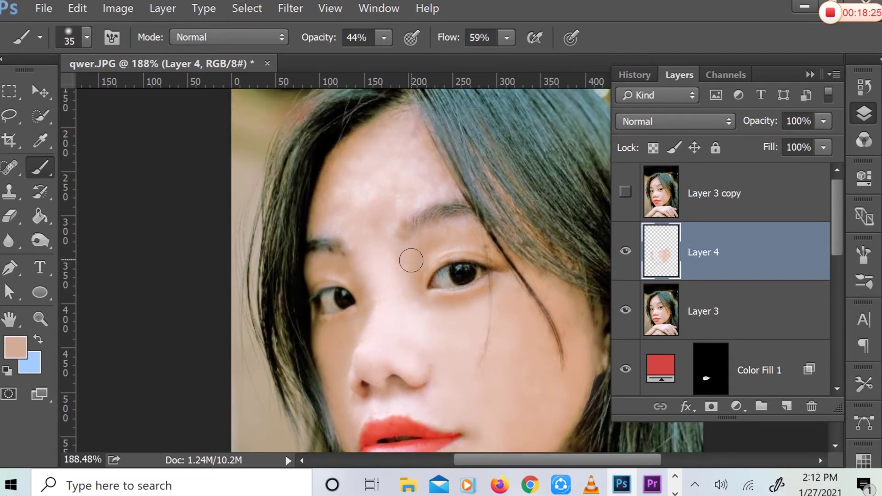
{"action": "key", "text": "bracketleft"}
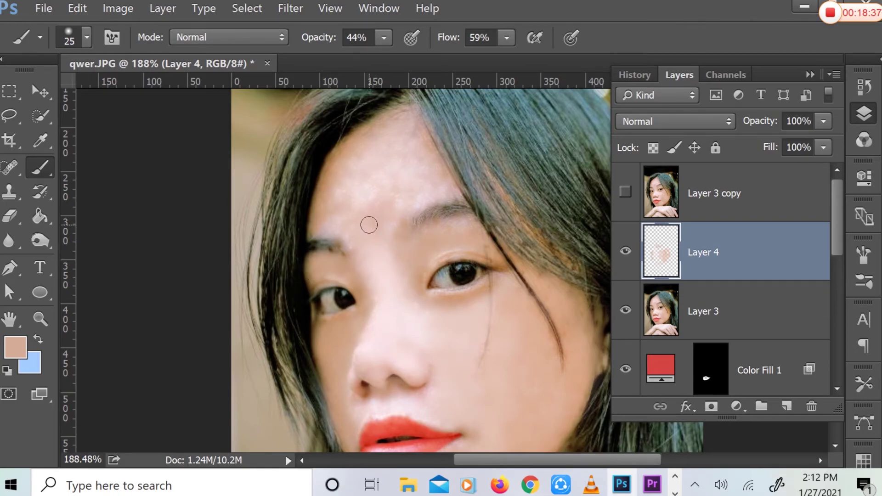
Step: With a larger brush, paint smooth light skin tone across the forehead and brow
{"action": "key", "text": "bracketright"}
{"action": "key", "text": "bracketright"}
{"action": "key", "text": "bracketright"}
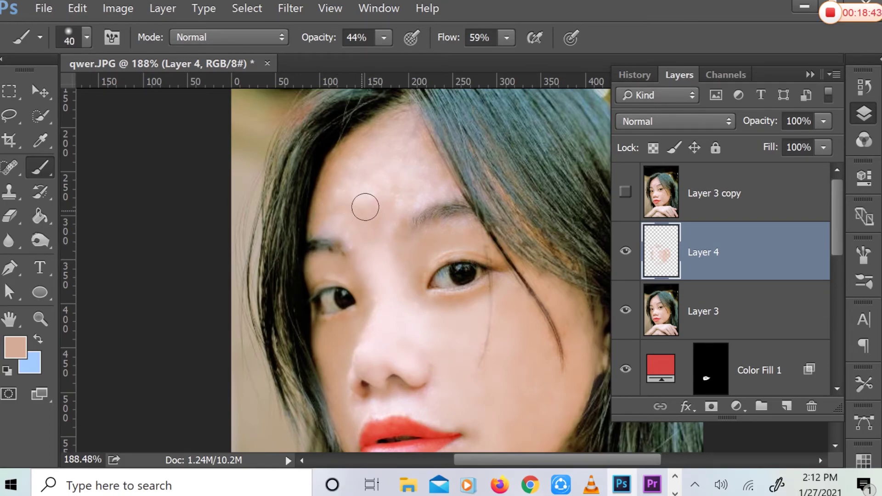
{"action": "mouse_move", "coordinate": [386, 150]}
{"action": "left_mouse_down"}
{"action": "mouse_move", "coordinate": [366, 213]}
{"action": "mouse_move", "coordinate": [380, 153]}
{"action": "mouse_move", "coordinate": [360, 191]}
{"action": "mouse_move", "coordinate": [404, 195]}
{"action": "mouse_move", "coordinate": [449, 230]}
{"action": "mouse_move", "coordinate": [427, 183]}
{"action": "mouse_move", "coordinate": [373, 241]}
{"action": "left_mouse_up"}
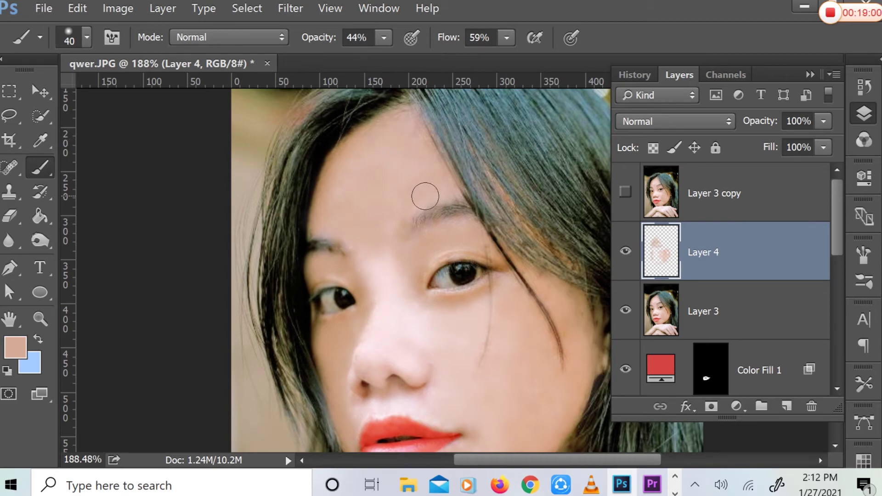
{"action": "left_click", "coordinate": [383, 270], "text": "alt"}
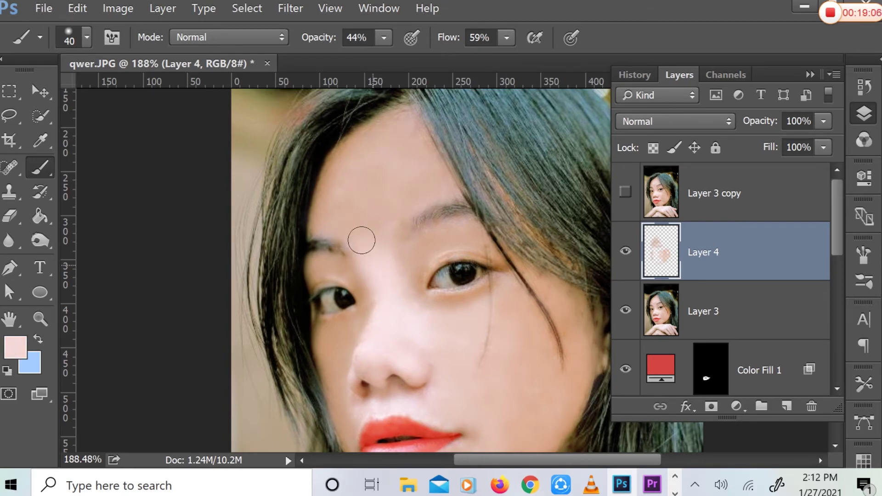
{"action": "mouse_move", "coordinate": [349, 234]}
{"action": "left_mouse_down"}
{"action": "mouse_move", "coordinate": [403, 217]}
{"action": "mouse_move", "coordinate": [317, 251]}
{"action": "left_mouse_up"}
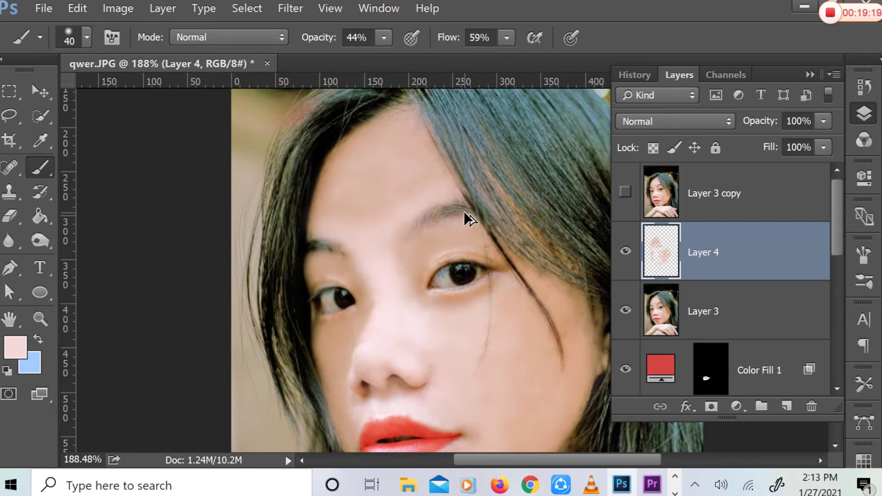
Step: Paint a darker sampled skin tone over the jaw, neck shadow and jaw-hand shadow line
{"action": "scroll", "coordinate": [508, 340], "scroll_direction": "down", "scroll_amount": 1}
{"action": "scroll", "coordinate": [508, 341], "scroll_direction": "down", "scroll_amount": 3}
{"action": "scroll", "coordinate": [504, 338], "scroll_direction": "down", "scroll_amount": 1}
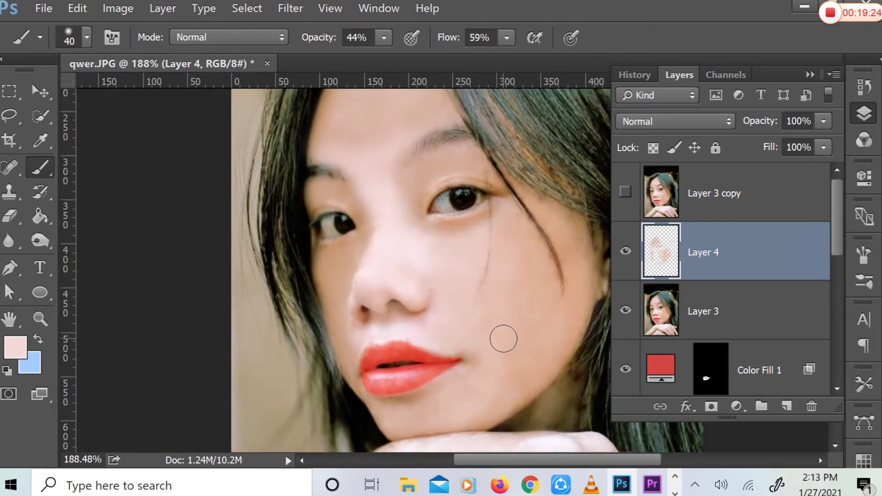
{"action": "scroll", "coordinate": [502, 338], "scroll_direction": "down", "scroll_amount": 3}
{"action": "scroll", "coordinate": [496, 335], "scroll_direction": "down", "scroll_amount": 2}
{"action": "scroll", "coordinate": [555, 289], "scroll_direction": "up", "scroll_amount": 1}
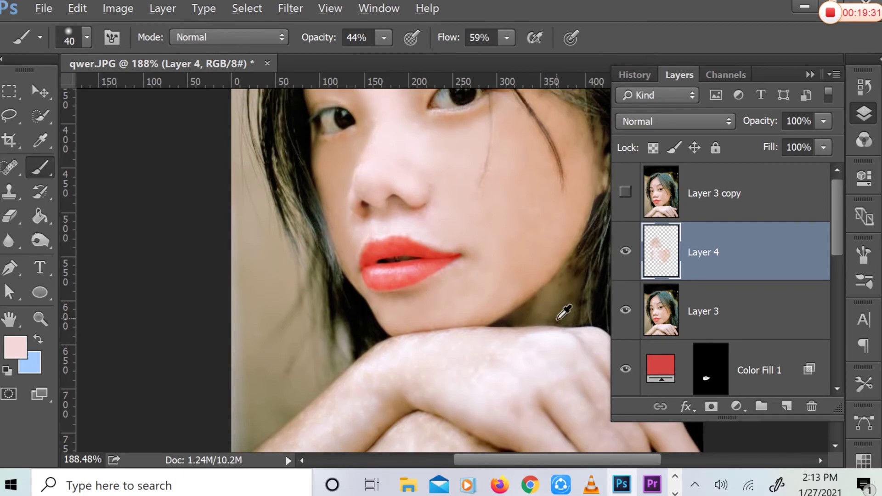
{"action": "left_click", "coordinate": [562, 301], "text": "alt"}
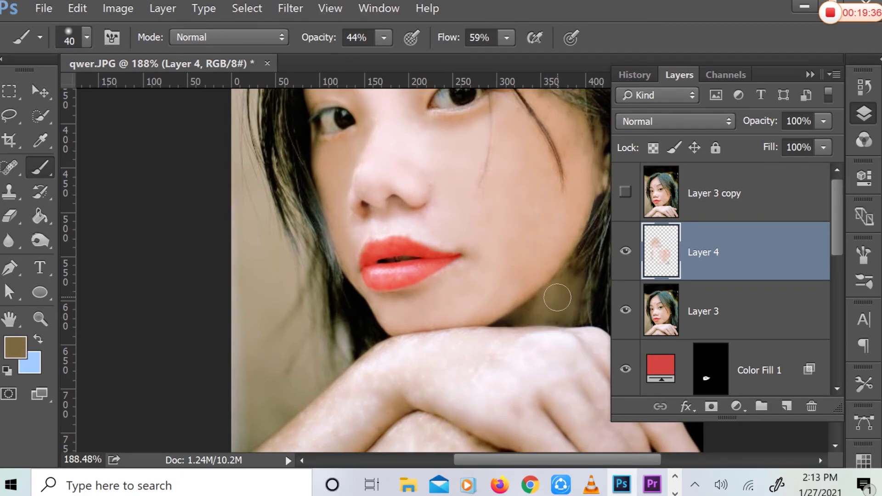
{"action": "key", "text": "bracketleft"}
{"action": "key", "text": "bracketleft"}
{"action": "key", "text": "bracketleft"}
{"action": "key", "text": "bracketleft"}
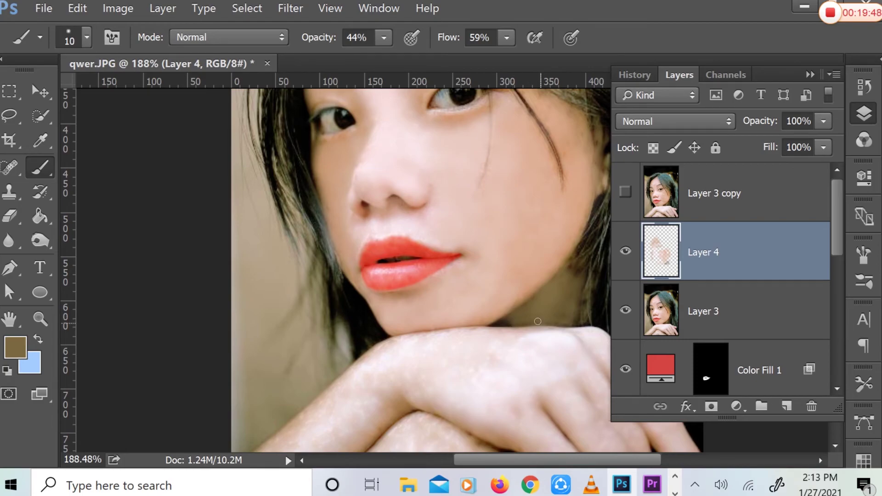
{"action": "left_click_drag", "start_coordinate": [577, 319], "coordinate": [579, 273]}
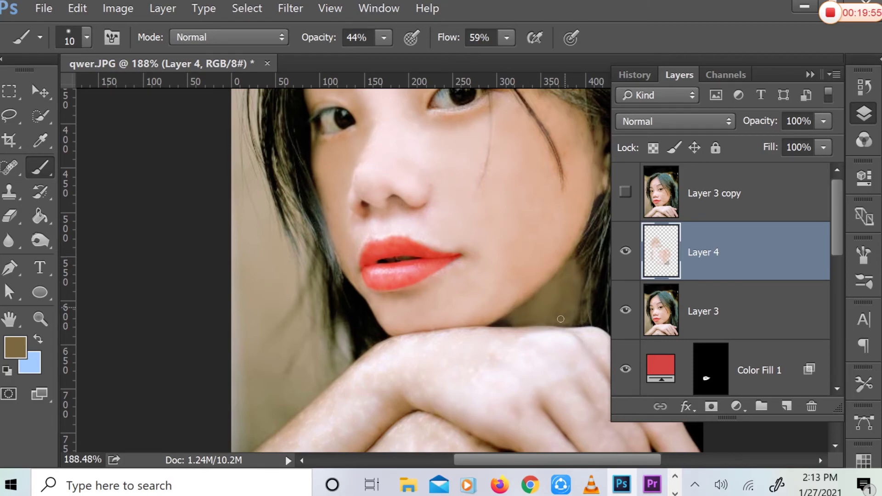
{"action": "left_click_drag", "start_coordinate": [514, 317], "coordinate": [499, 324]}
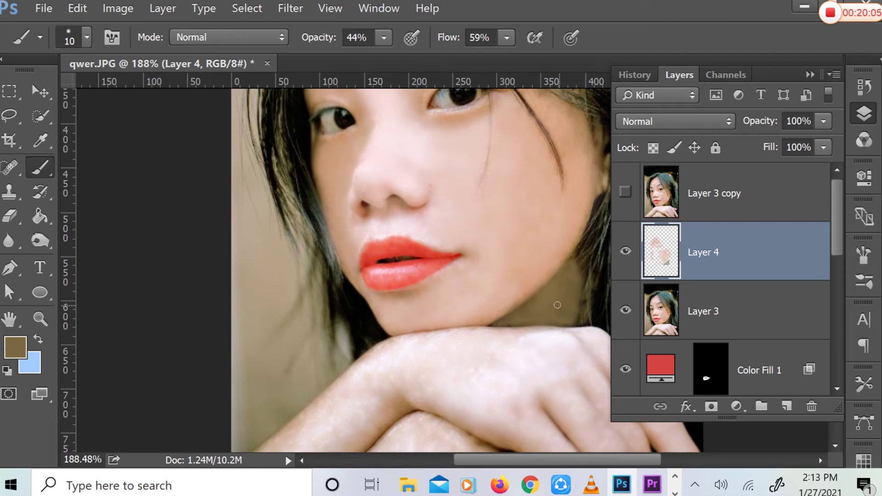
{"action": "left_click_drag", "start_coordinate": [555, 327], "coordinate": [499, 331]}
Step: Lighten the lower forearm and top edge of the hand with a light pink tone
{"action": "scroll", "coordinate": [347, 404], "scroll_direction": "down", "scroll_amount": 5}
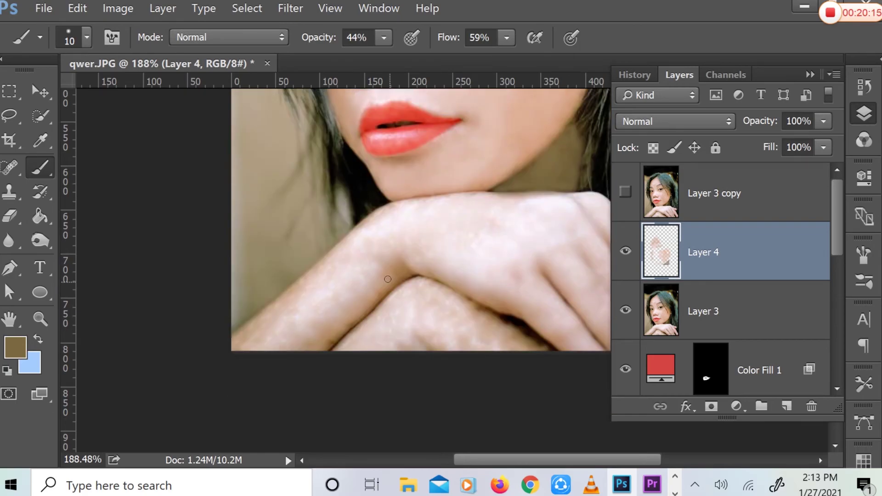
{"action": "left_click", "coordinate": [387, 279], "text": "alt"}
{"action": "key", "text": "bracketright"}
{"action": "key", "text": "bracketright"}
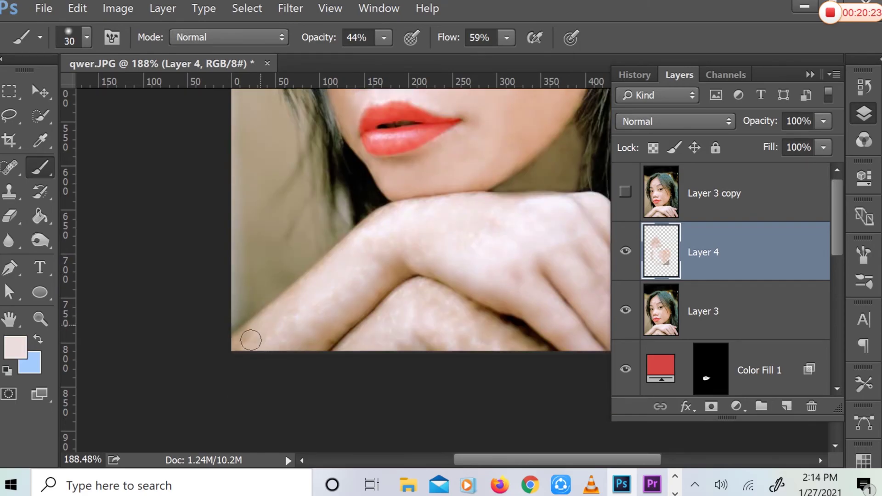
{"action": "mouse_move", "coordinate": [250, 340]}
{"action": "left_mouse_down"}
{"action": "mouse_move", "coordinate": [311, 340]}
{"action": "mouse_move", "coordinate": [448, 252]}
{"action": "left_mouse_up"}
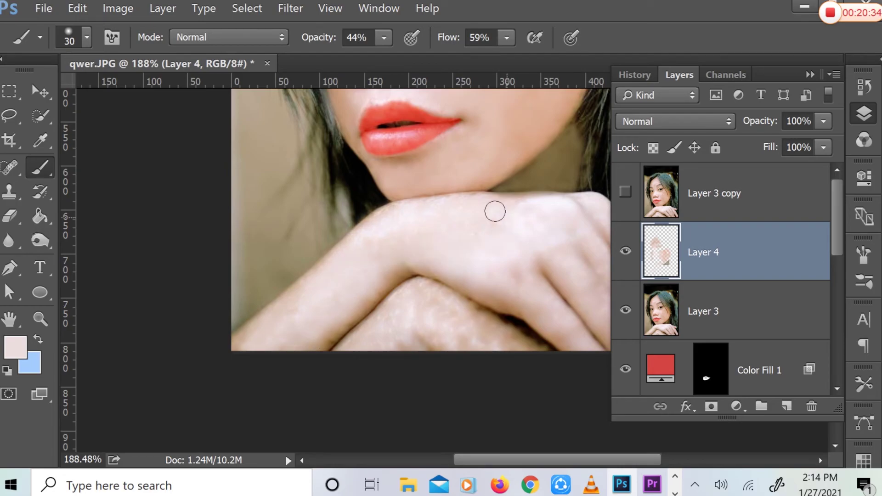
{"action": "left_click_drag", "start_coordinate": [495, 211], "coordinate": [521, 295]}
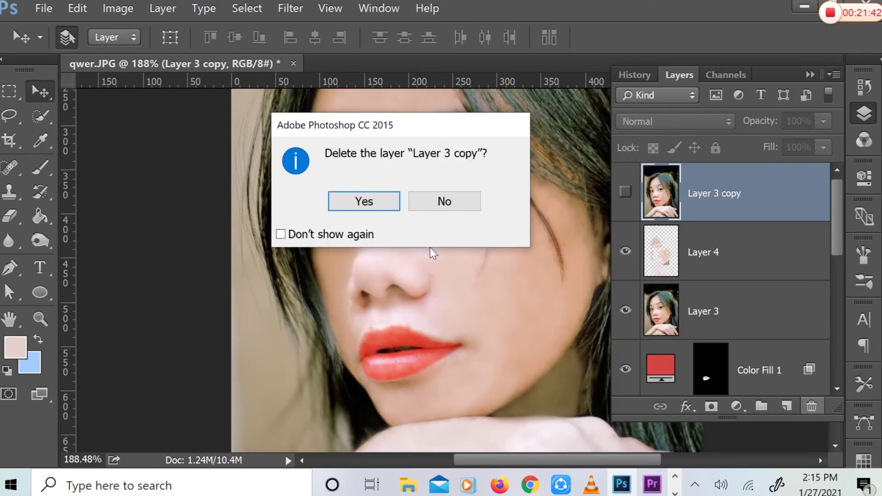
Step: Delete Layer 3 copy, drop Layer 4 to 84% opacity, and stamp visible layers into Layer 5
{"action": "key", "text": "Return"}
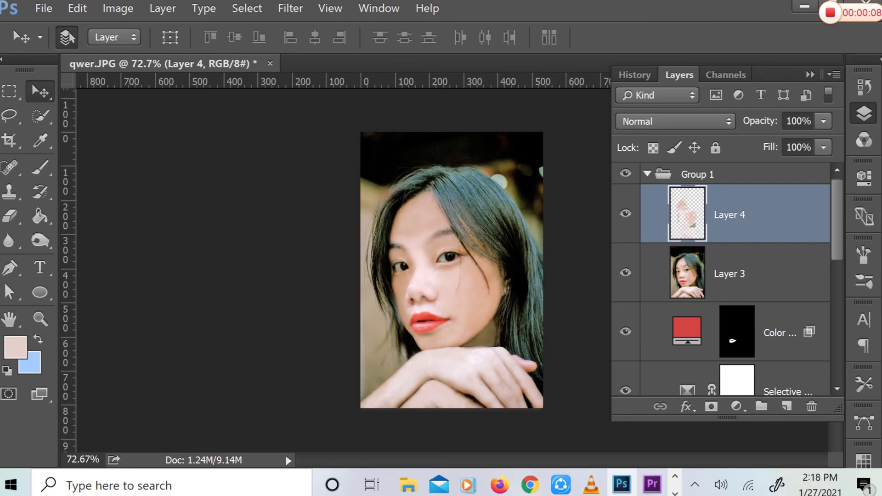
{"action": "mouse_move", "coordinate": [760, 123]}
{"action": "left_mouse_down"}
{"action": "mouse_move", "coordinate": [757, 153]}
{"action": "mouse_move", "coordinate": [760, 127]}
{"action": "left_mouse_up"}
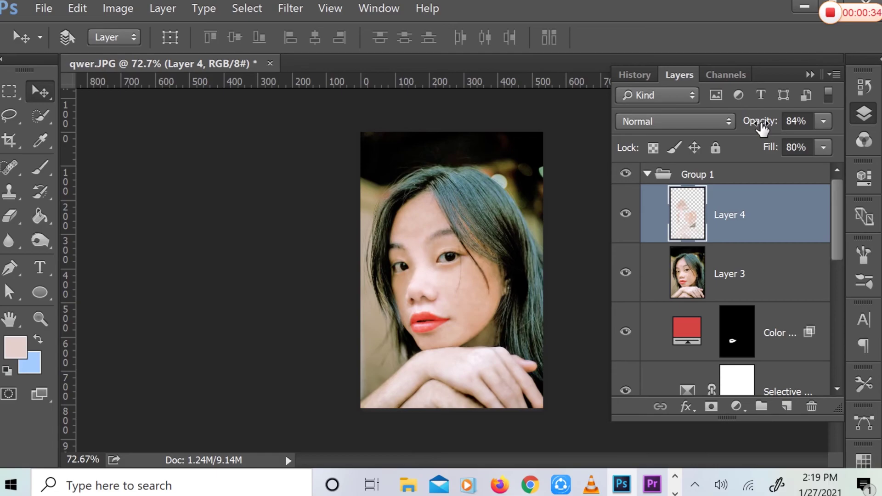
{"action": "key", "text": "ctrl+shift+alt+e"}
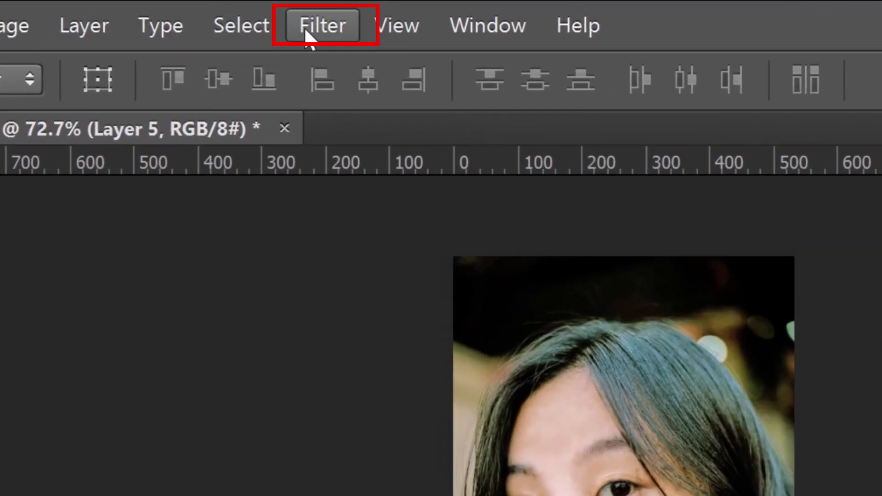
Step: Smart-sharpen Layer 5 with Amount 221, Radius about 1.0 and Reduce Noise 20
{"action": "left_click", "coordinate": [301, 14]}
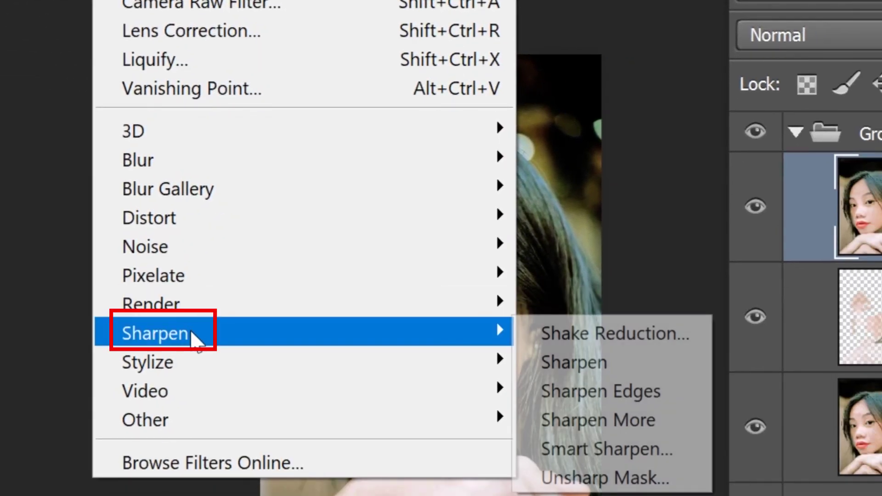
{"action": "mouse_move", "coordinate": [155, 333]}
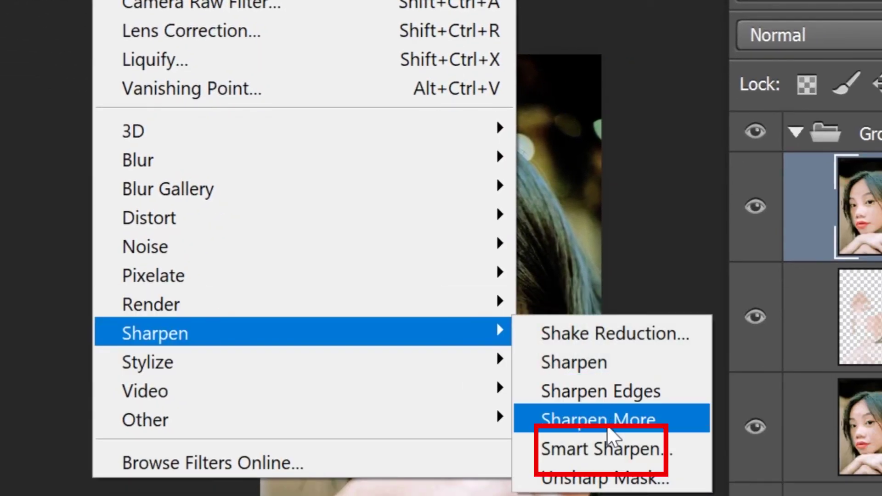
{"action": "left_click", "coordinate": [602, 448]}
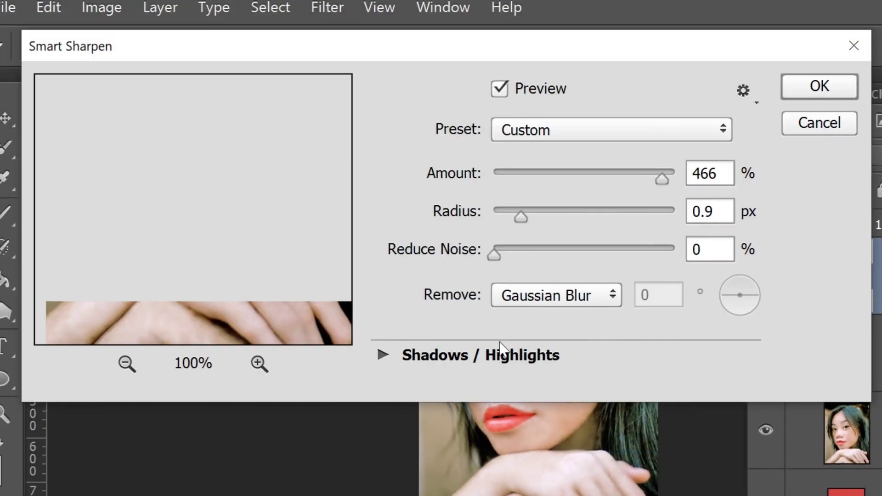
{"action": "mouse_move", "coordinate": [661, 179]}
{"action": "left_mouse_down"}
{"action": "mouse_move", "coordinate": [563, 180]}
{"action": "mouse_move", "coordinate": [574, 184]}
{"action": "left_mouse_up"}
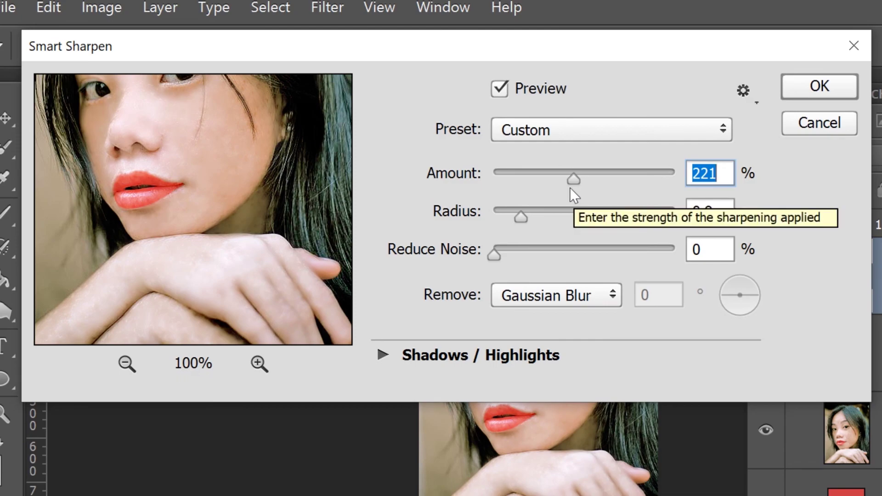
{"action": "mouse_move", "coordinate": [521, 217]}
{"action": "left_mouse_down"}
{"action": "mouse_move", "coordinate": [552, 219]}
{"action": "mouse_move", "coordinate": [514, 217]}
{"action": "left_mouse_up"}
{"action": "mouse_move", "coordinate": [494, 255]}
{"action": "left_mouse_down"}
{"action": "mouse_move", "coordinate": [605, 251]}
{"action": "mouse_move", "coordinate": [569, 248]}
{"action": "left_mouse_up"}
{"action": "left_click", "coordinate": [799, 87]}
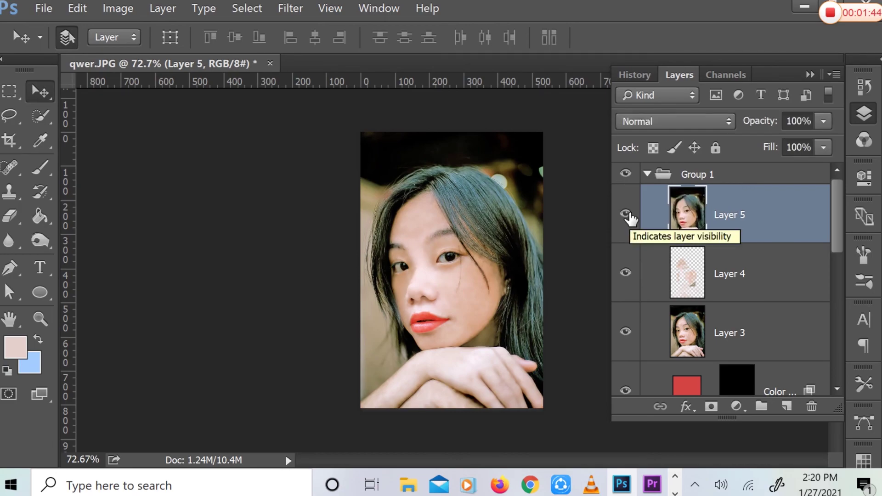
Step: Toggle Layer 5, then collapse Group 1 and toggle it off and on to compare with the original
{"action": "left_click", "coordinate": [627, 214]}
{"action": "left_click", "coordinate": [627, 214]}
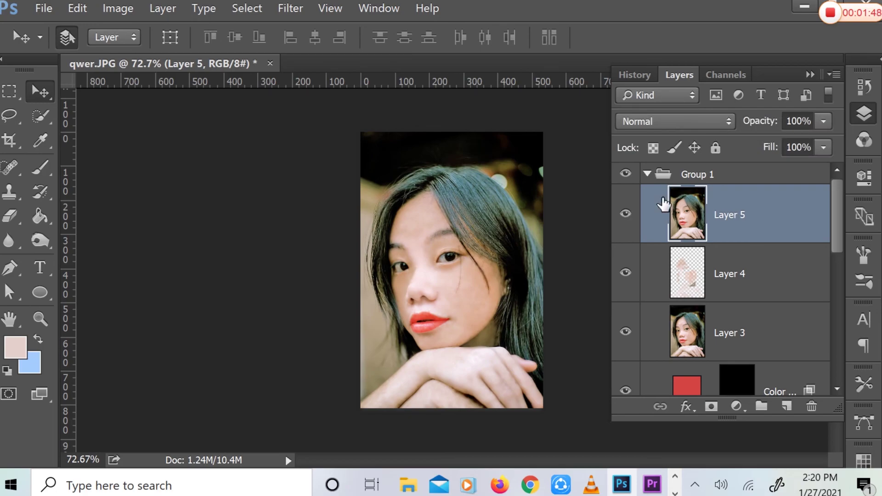
{"action": "left_click", "coordinate": [647, 174]}
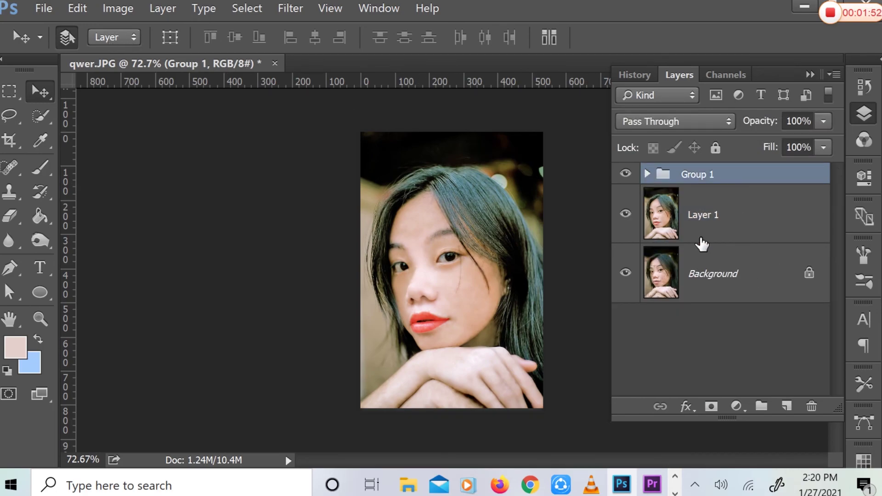
{"action": "left_click", "coordinate": [625, 174]}
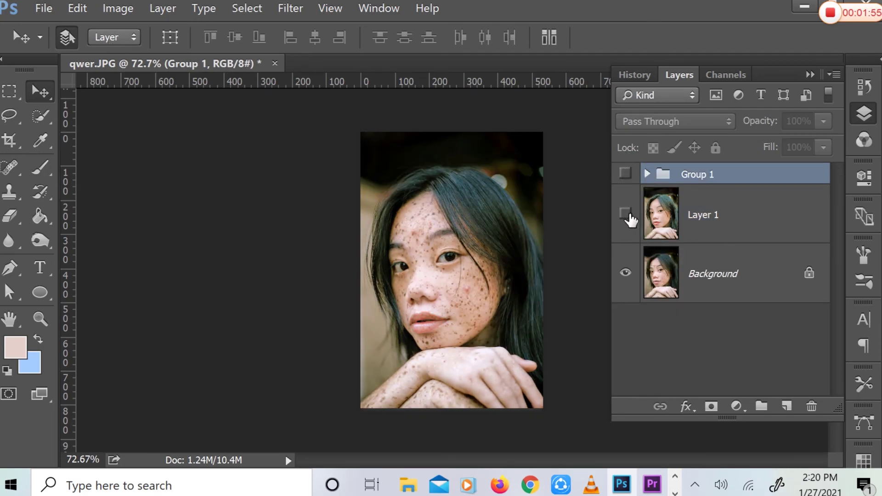
{"action": "left_click", "coordinate": [625, 174]}
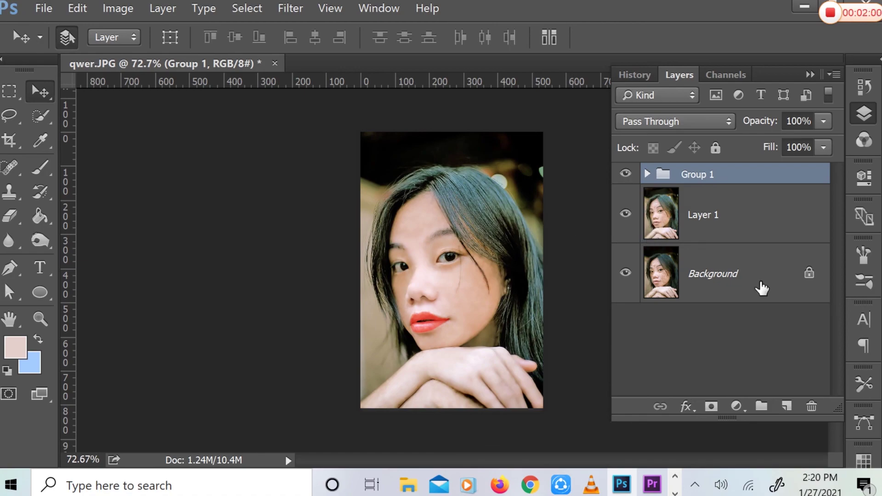